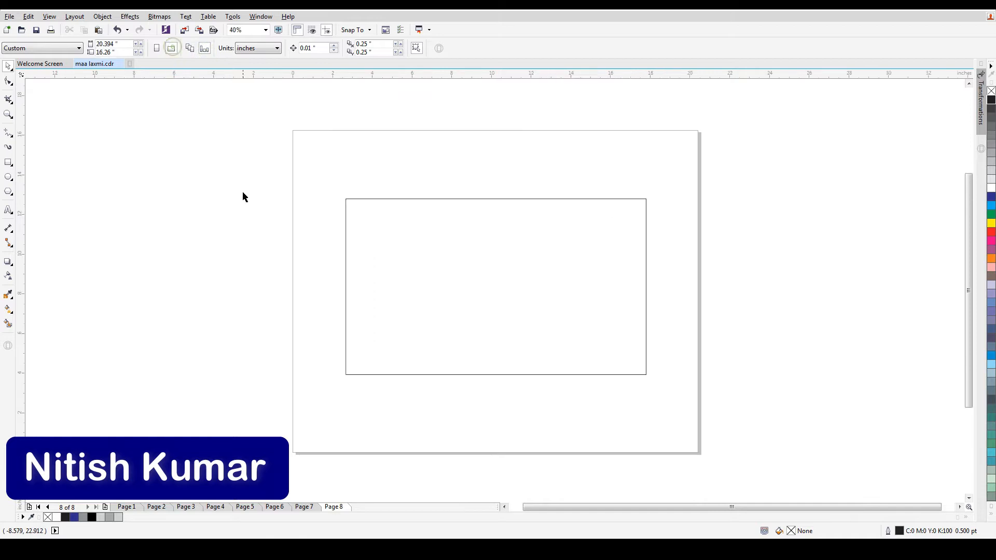
Resize the rectangle to 20 by 16 inches and centre it on the page.
{"action": "left_click", "coordinate": [473, 283]}
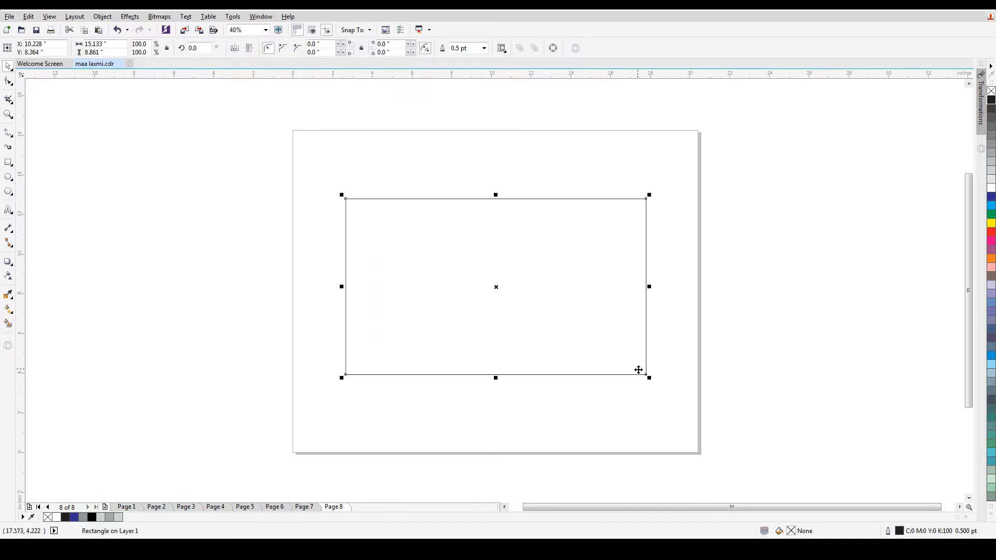
{"action": "left_click", "coordinate": [120, 45]}
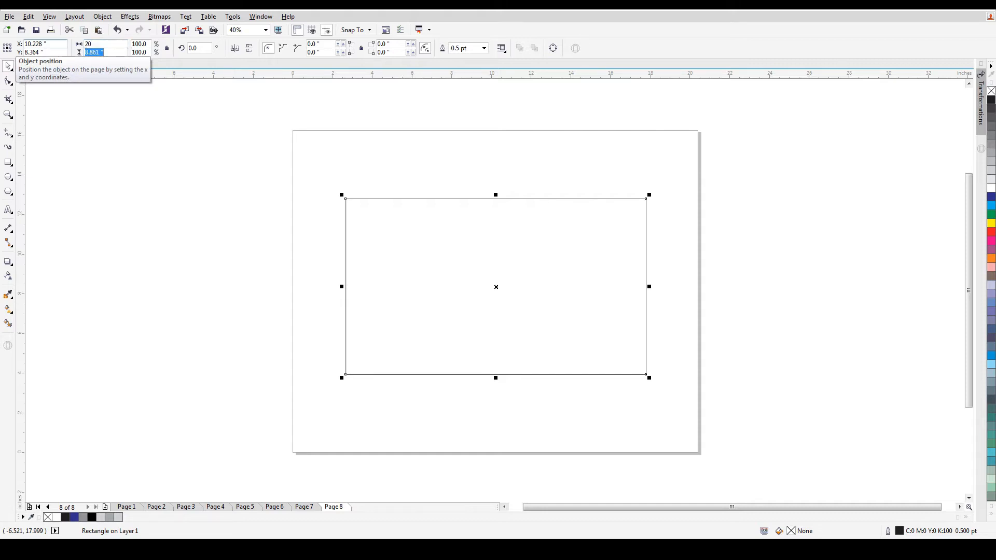
{"action": "key", "text": "Return"}
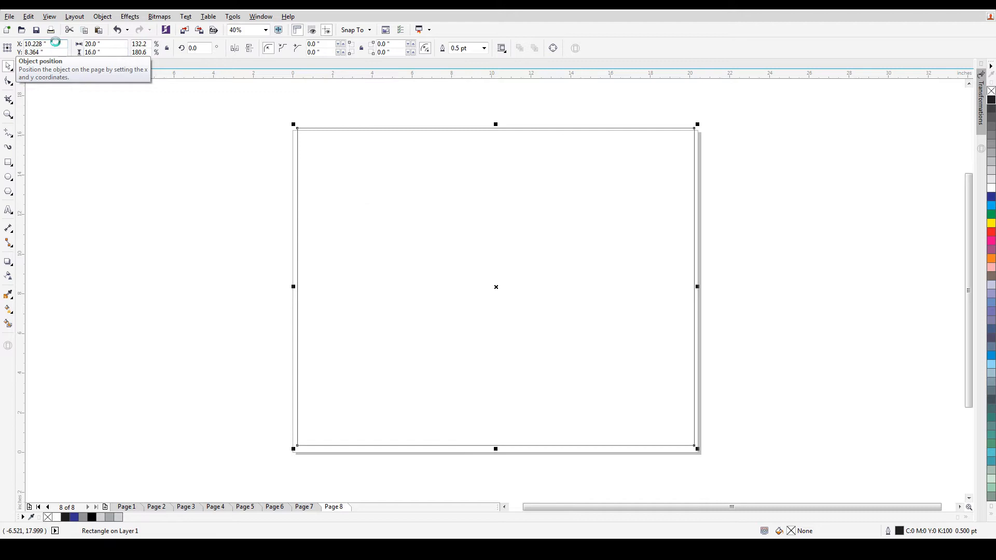
{"action": "key", "text": "p"}
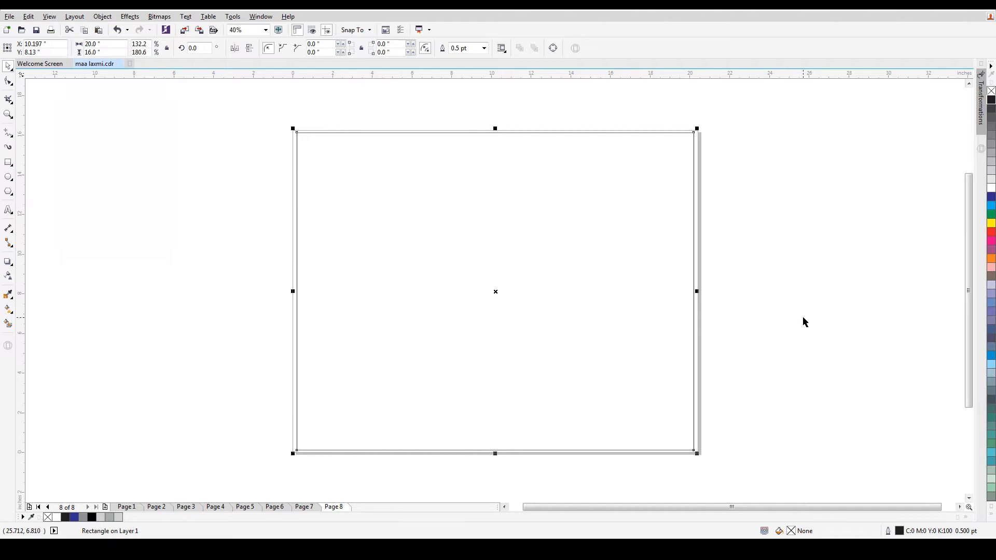
Create a full-width strip about 1.3 inches high along the rectangle's top edge, filled 40% black with no outline.
{"action": "left_click_drag", "start_coordinate": [497, 453], "coordinate": [494, 160]}
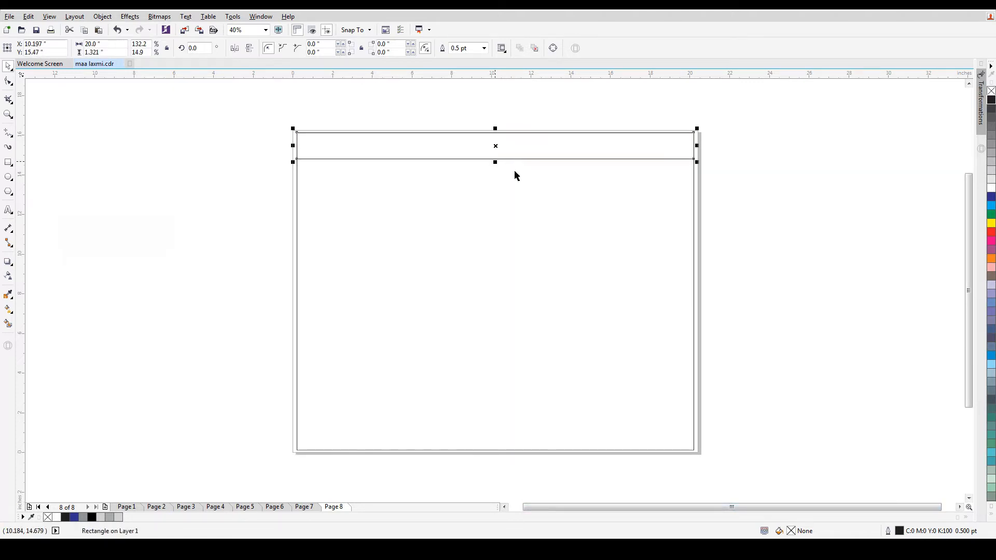
{"action": "left_click", "coordinate": [990, 179]}
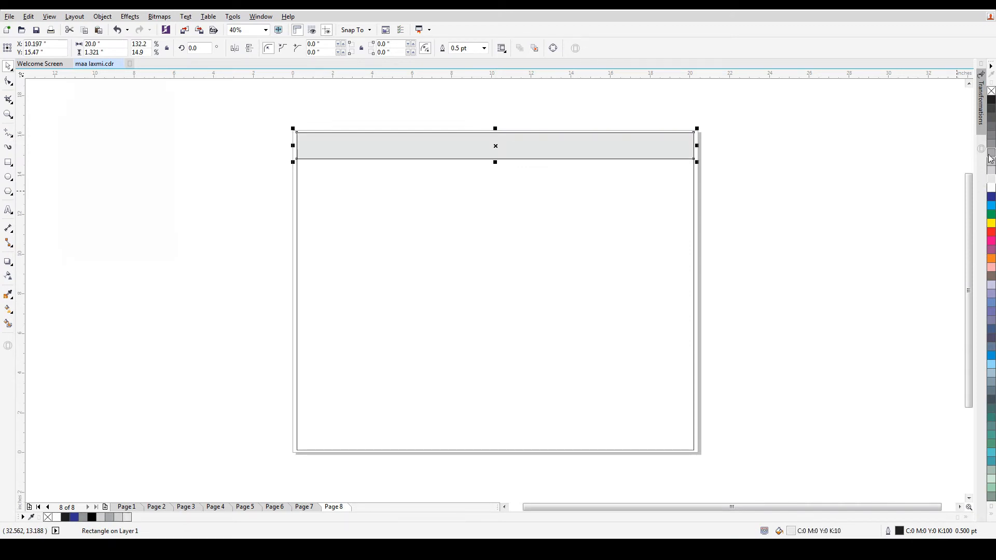
{"action": "left_click", "coordinate": [990, 157]}
{"action": "right_click", "coordinate": [990, 91]}
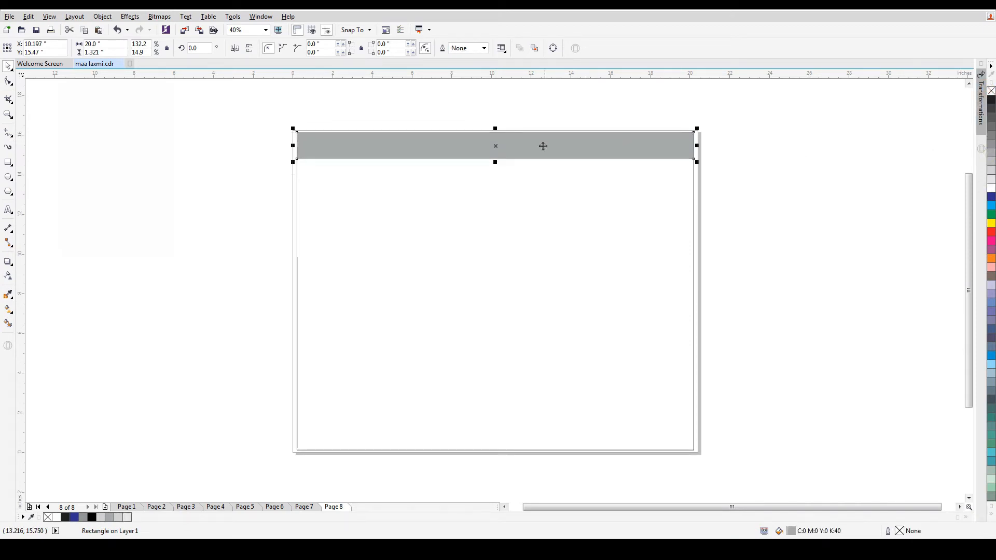
Duplicate the gray strip directly beneath itself and fill the copy with black.
{"action": "left_click_drag", "start_coordinate": [528, 147], "coordinate": [530, 173]}
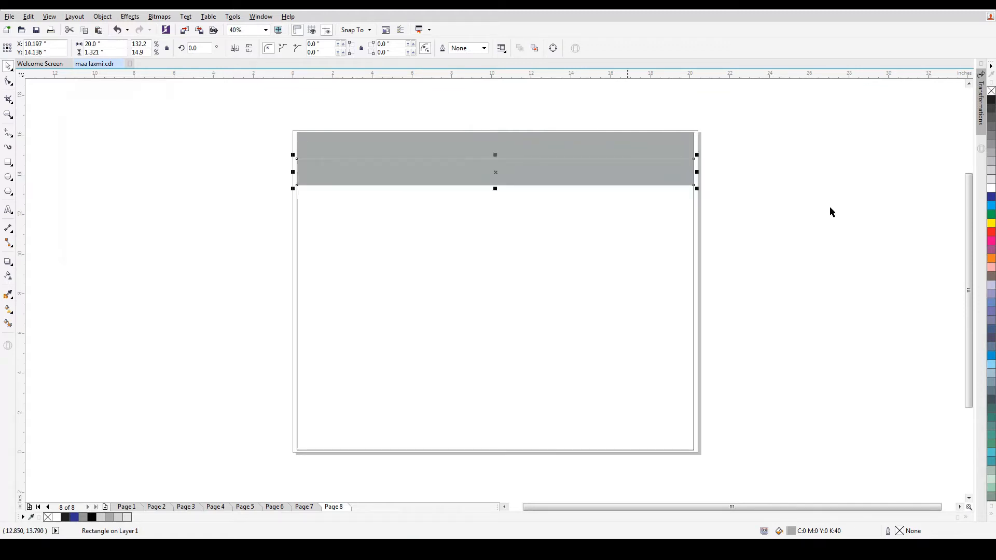
{"action": "left_click", "coordinate": [991, 100]}
{"action": "key", "text": "Up"}
{"action": "left_click", "coordinate": [751, 213]}
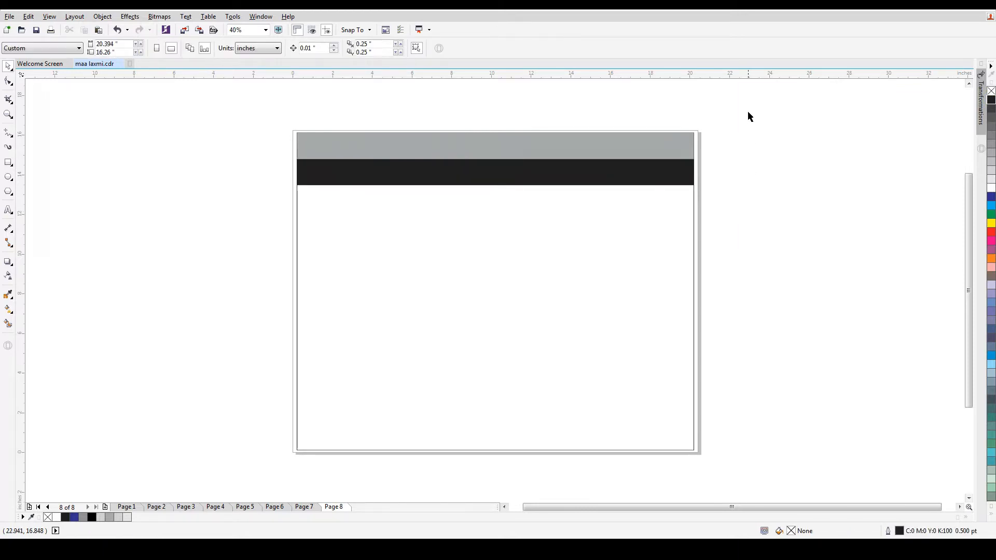
Paste the prepared ornaments, flowers and shop-name text and place them beside the page.
{"action": "left_click_drag", "start_coordinate": [748, 113], "coordinate": [246, 237]}
{"action": "left_click", "coordinate": [193, 313]}
{"action": "left_click", "coordinate": [426, 307]}
{"action": "left_click", "coordinate": [233, 143]}
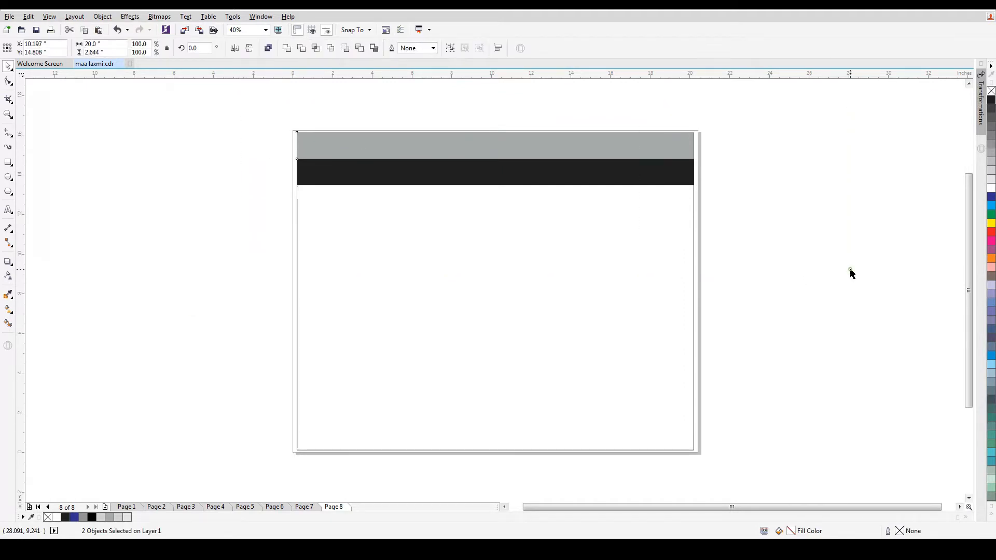
{"action": "key", "text": "ctrl+v"}
{"action": "left_click_drag", "start_coordinate": [212, 222], "coordinate": [198, 332]}
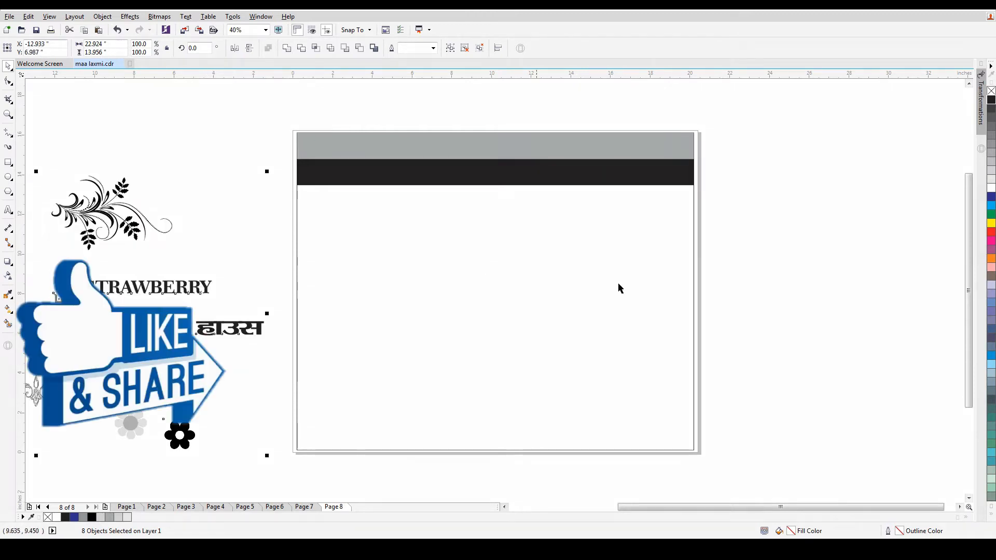
Group the gray and black strips, align a duplicate to the rectangle's bottom edge and mirror it vertically.
{"action": "left_click", "coordinate": [478, 137]}
{"action": "left_click", "coordinate": [476, 178], "text": "shift"}
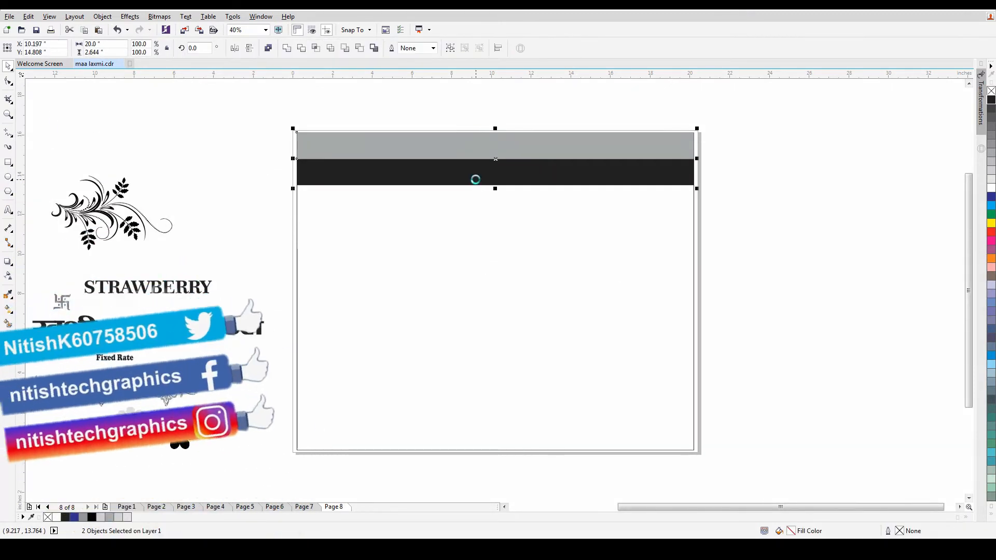
{"action": "key", "text": "ctrl+g"}
{"action": "key", "text": "KP_Add"}
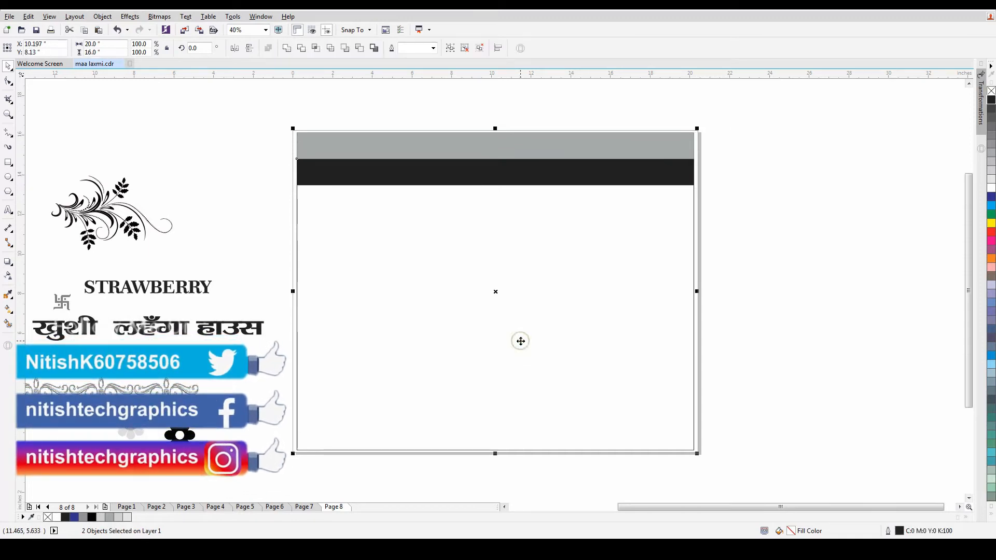
{"action": "key", "text": "b"}
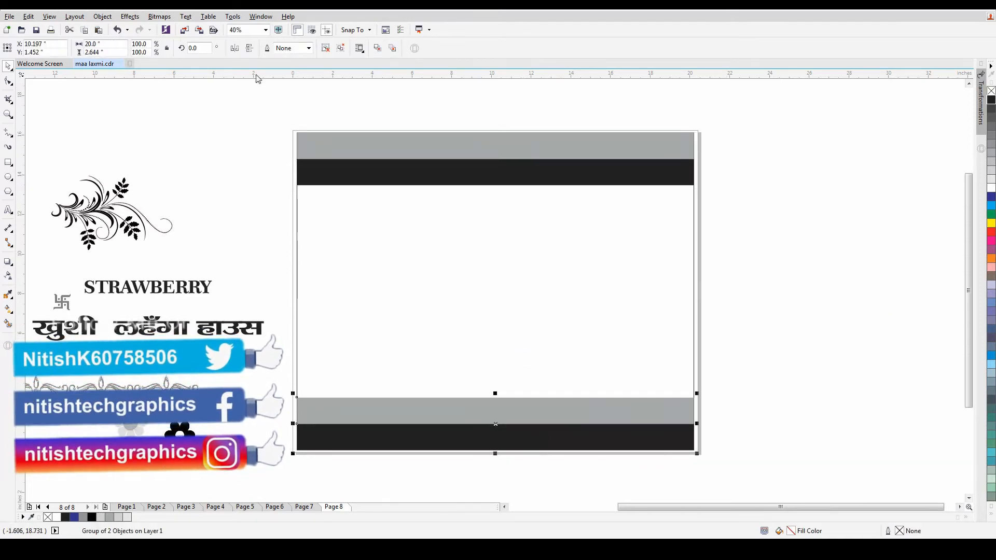
{"action": "left_click", "coordinate": [249, 48]}
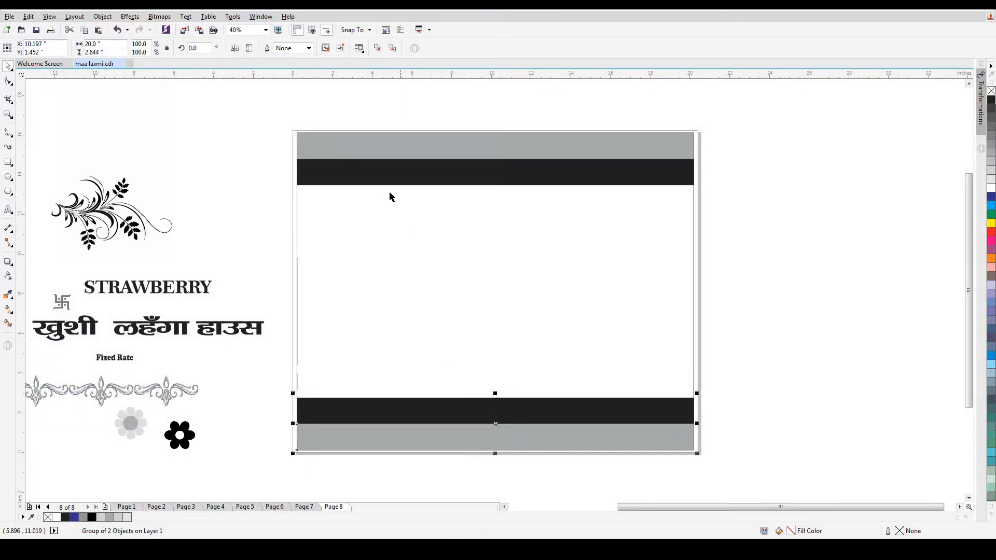
PowerClip the top gray and black band inside the large rectangle.
{"action": "left_click", "coordinate": [382, 175]}
{"action": "left_click", "coordinate": [102, 16]}
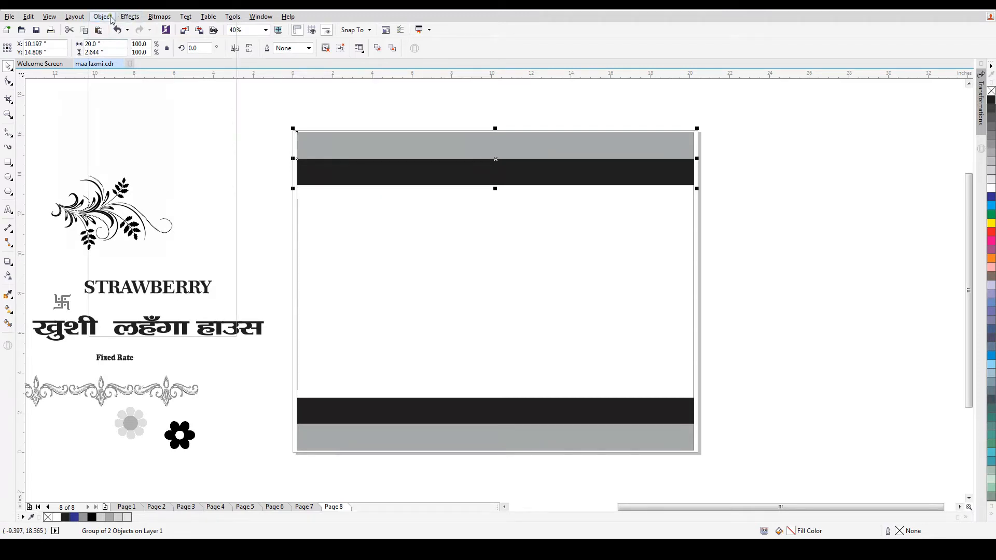
{"action": "mouse_move", "coordinate": [156, 107]}
{"action": "left_click", "coordinate": [261, 105]}
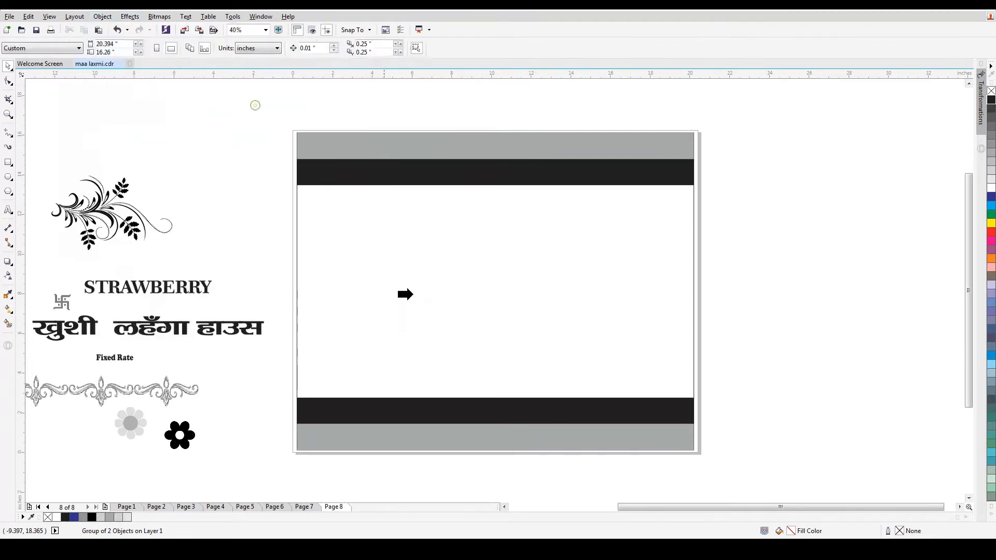
{"action": "left_click", "coordinate": [431, 304]}
Move the bottom gray and black band into the rectangle's PowerClip contents.
{"action": "left_click", "coordinate": [626, 419]}
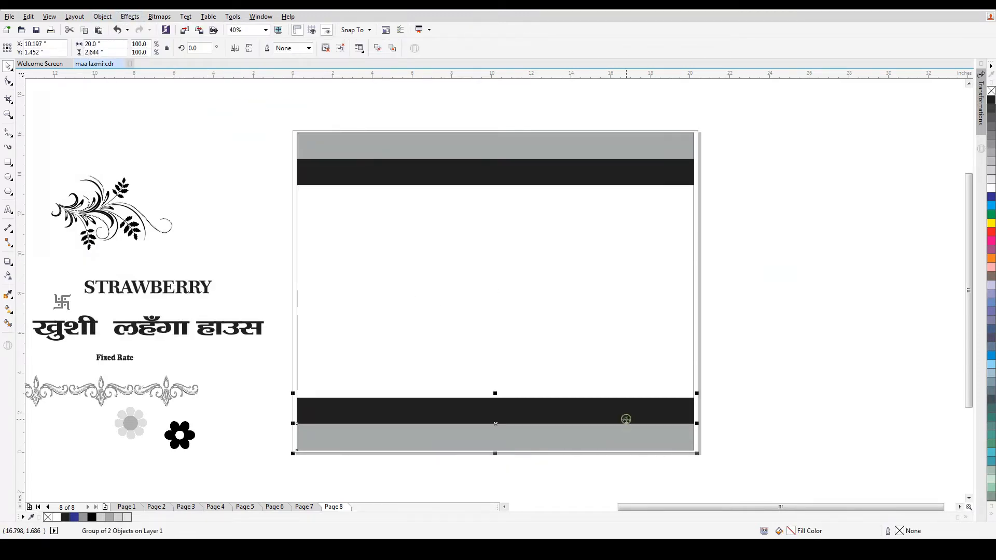
{"action": "key", "text": "ctrl+x"}
{"action": "left_click", "coordinate": [616, 421], "text": "ctrl"}
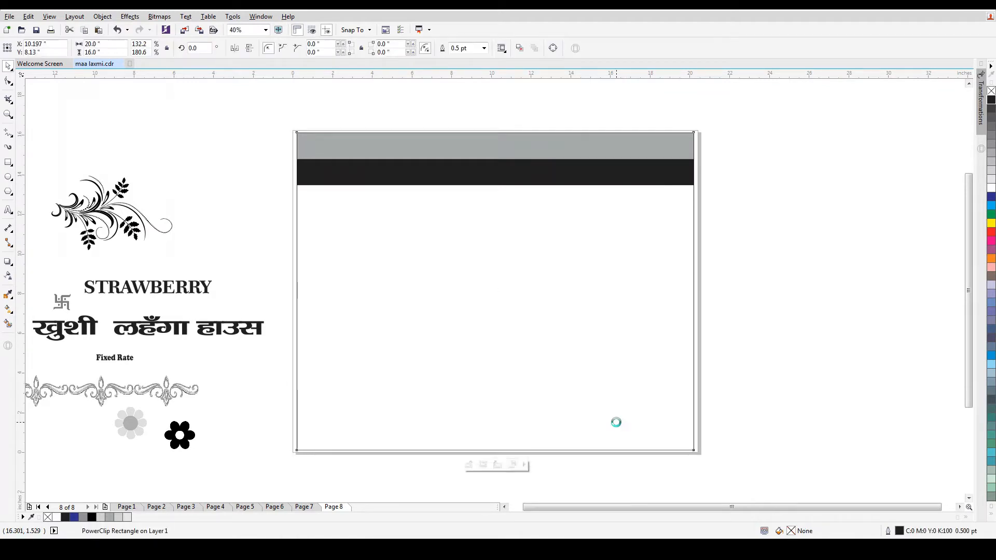
{"action": "key", "text": "ctrl+v"}
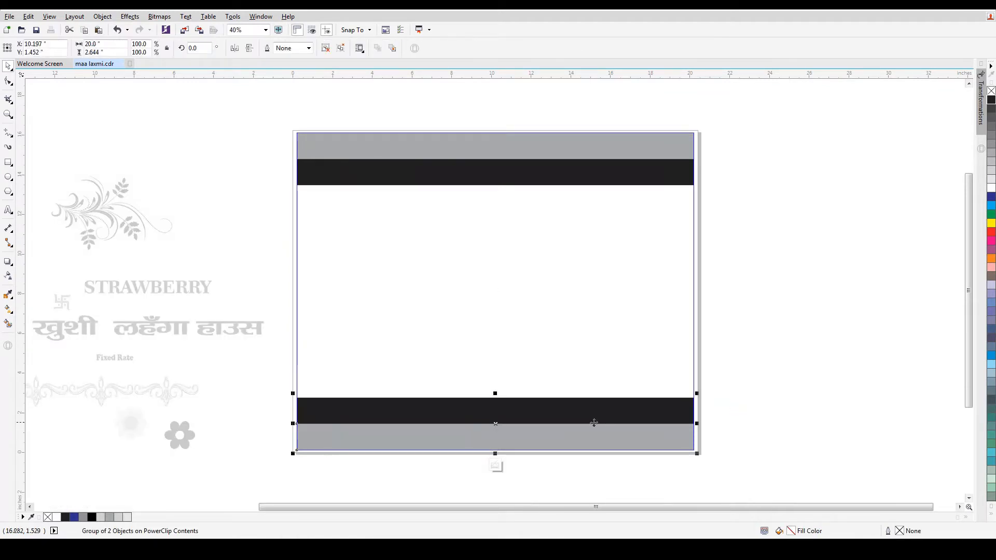
Extend the bottom band's black strip slightly upward and finish editing the PowerClip contents.
{"action": "left_click", "coordinate": [494, 413]}
{"action": "left_click_drag", "start_coordinate": [495, 397], "coordinate": [495, 388]}
{"action": "left_click", "coordinate": [739, 390]}
{"action": "left_click", "coordinate": [742, 370], "text": "ctrl"}
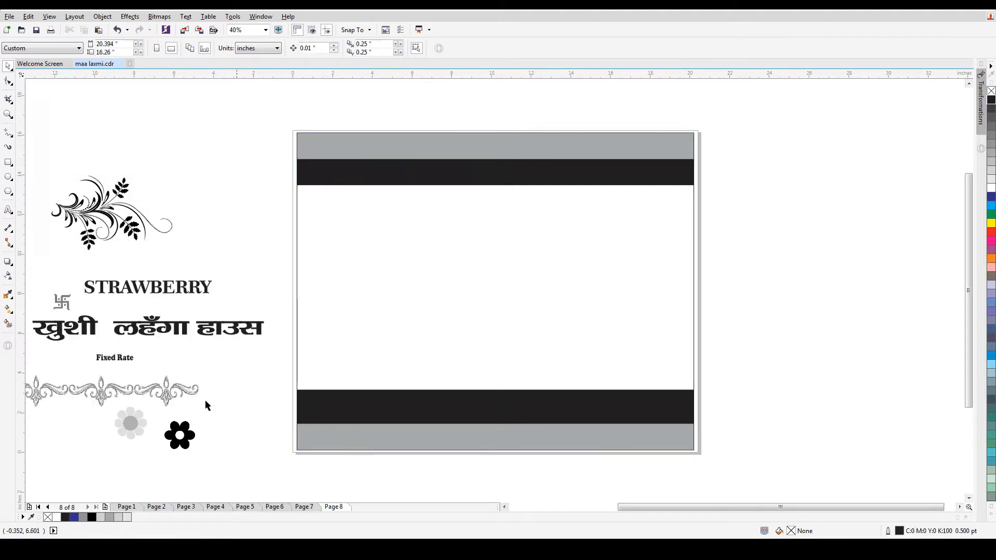
Move the gray flower into the white area and distribute copies of it across the upper part.
{"action": "left_click", "coordinate": [123, 421]}
{"action": "left_click", "coordinate": [185, 440], "text": "shift"}
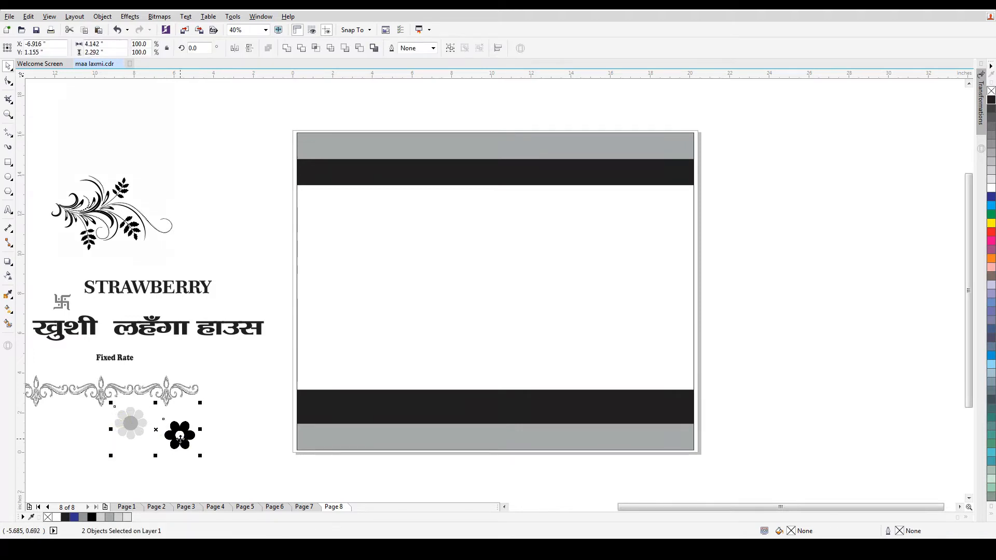
{"action": "left_click_drag", "start_coordinate": [138, 429], "coordinate": [372, 220]}
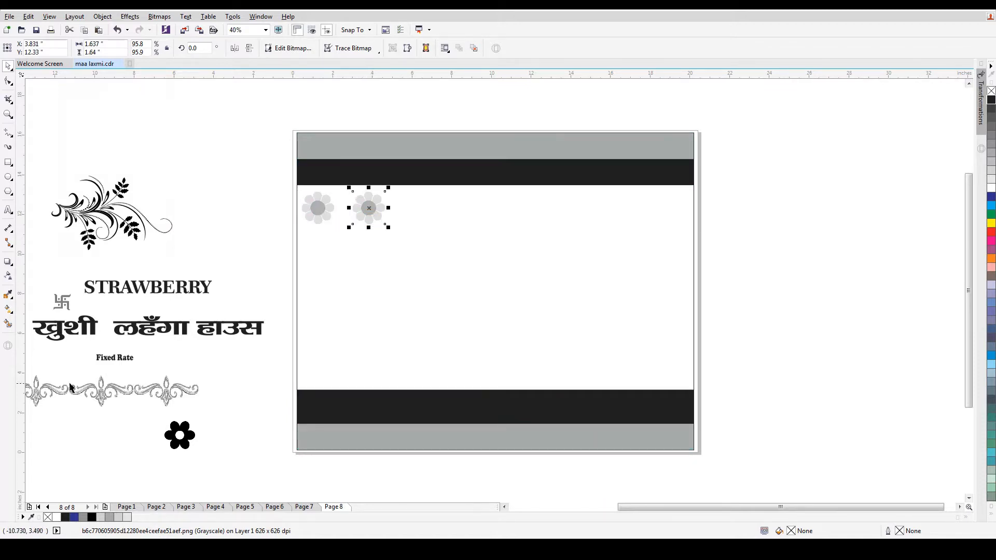
{"action": "left_click", "coordinate": [8, 275]}
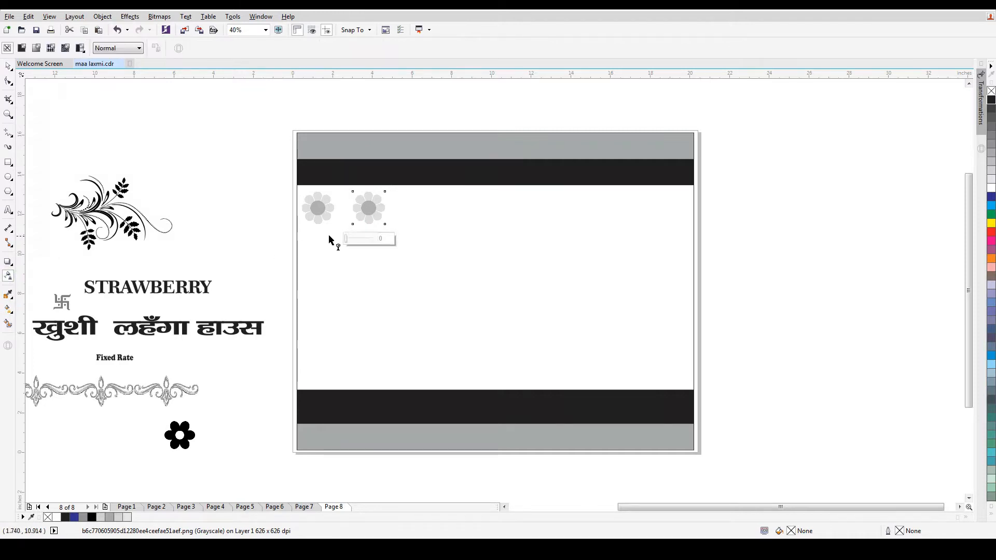
{"action": "left_click", "coordinate": [8, 67]}
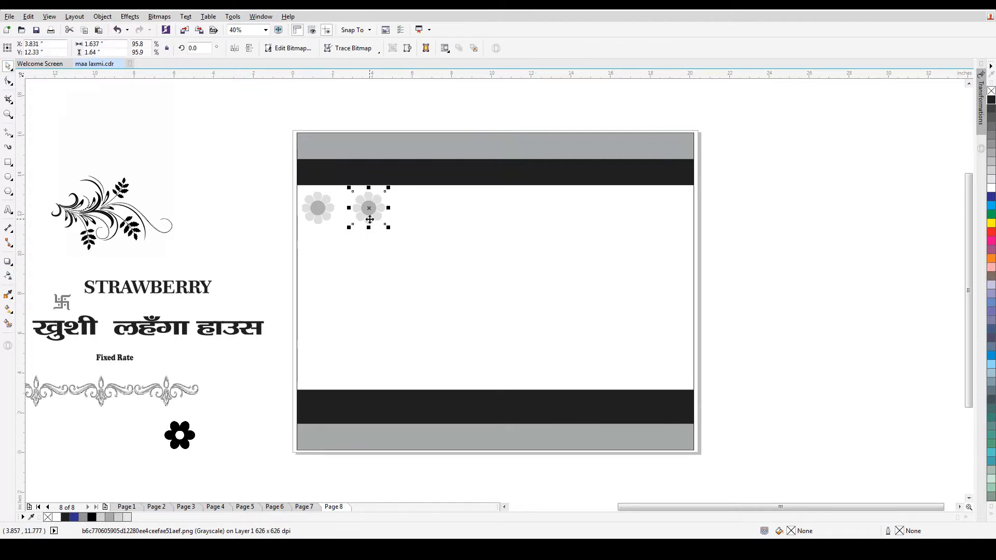
{"action": "left_click_drag", "start_coordinate": [369, 214], "coordinate": [656, 231]}
{"action": "key", "text": "space"}
{"action": "key", "text": "space"}
{"action": "key", "text": "space"}
{"action": "left_click_drag", "start_coordinate": [318, 210], "coordinate": [319, 222]}
Scatter more gray flower copies over the rest of the white area and black flower copies among them.
{"action": "left_click_drag", "start_coordinate": [247, 184], "coordinate": [701, 268]}
{"action": "left_click_drag", "start_coordinate": [655, 233], "coordinate": [635, 332]}
{"action": "right_click", "coordinate": [680, 285]}
{"action": "left_click", "coordinate": [295, 318]}
{"action": "left_click_drag", "start_coordinate": [296, 317], "coordinate": [324, 323]}
{"action": "left_click_drag", "start_coordinate": [420, 260], "coordinate": [496, 363]}
{"action": "left_click_drag", "start_coordinate": [681, 283], "coordinate": [674, 284]}
{"action": "left_click_drag", "start_coordinate": [179, 434], "coordinate": [449, 193]}
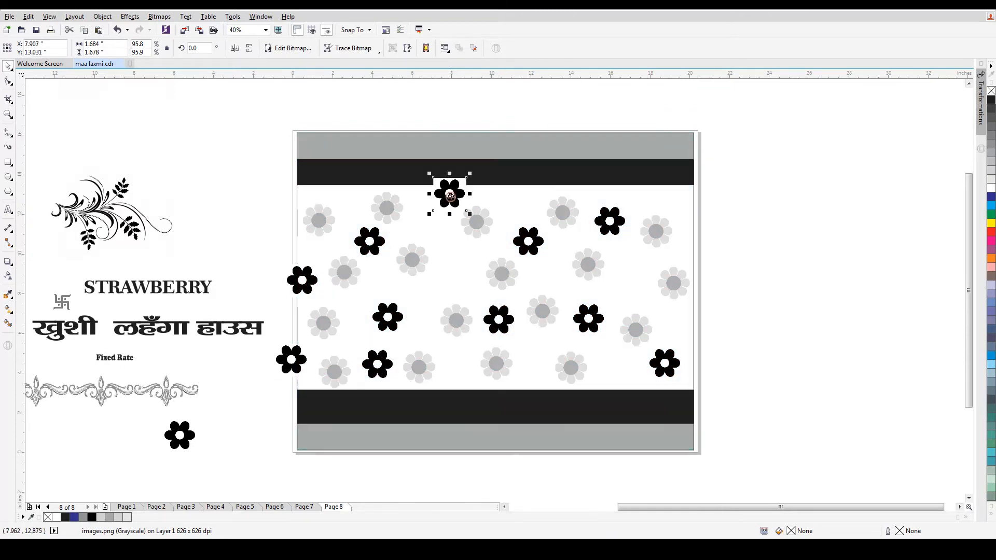
Group all the scattered flowers and move the group into the rectangle's PowerClip contents.
{"action": "left_click", "coordinate": [265, 358]}
{"action": "left_click_drag", "start_coordinate": [267, 169], "coordinate": [676, 402]}
{"action": "key", "text": "ctrl+g"}
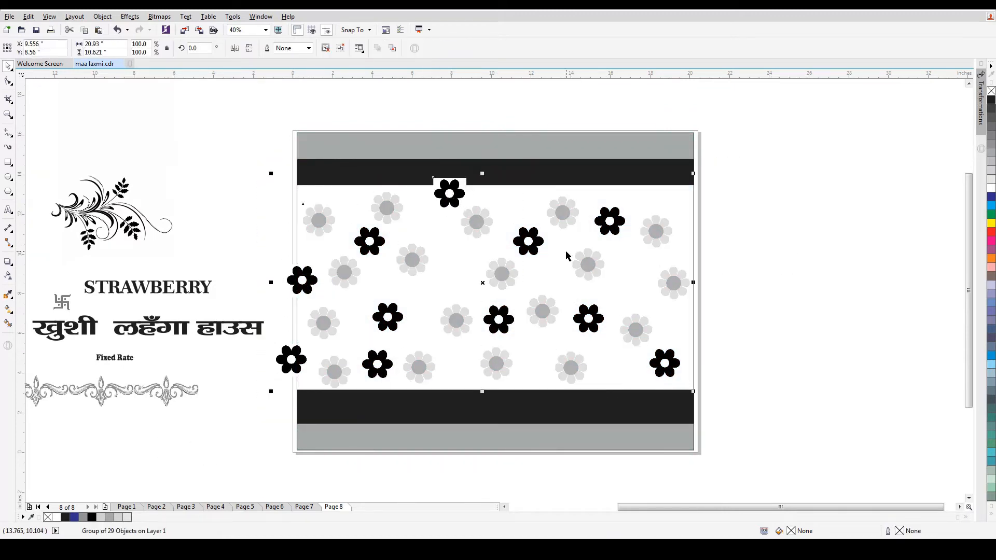
{"action": "key", "text": "ctrl+x"}
{"action": "left_click", "coordinate": [565, 251], "text": "ctrl"}
{"action": "key", "text": "ctrl+v"}
Shift the flower group slightly right and down, and finish editing the PowerClip contents.
{"action": "left_click_drag", "start_coordinate": [669, 364], "coordinate": [679, 372]}
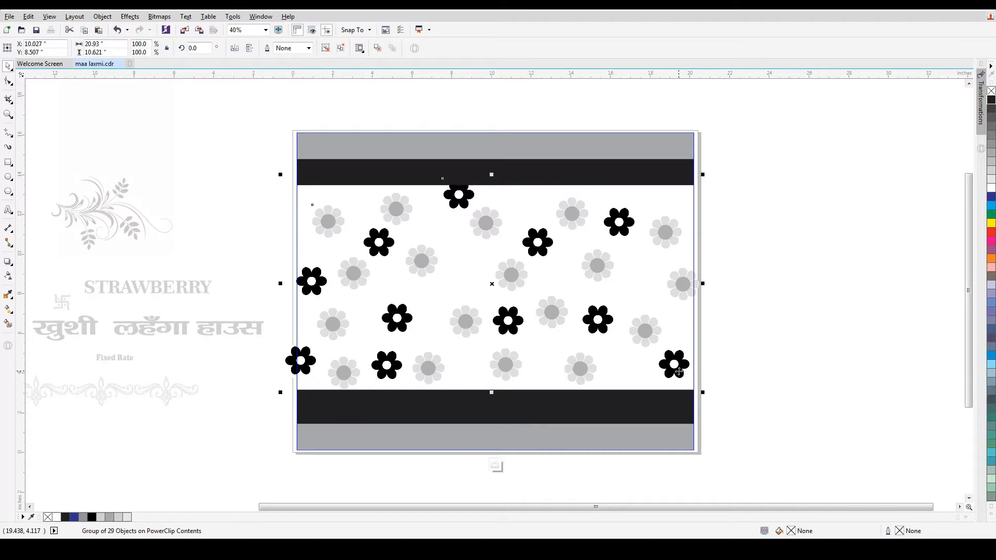
{"action": "key", "text": "ctrl+Down"}
{"action": "key", "text": "ctrl+Down"}
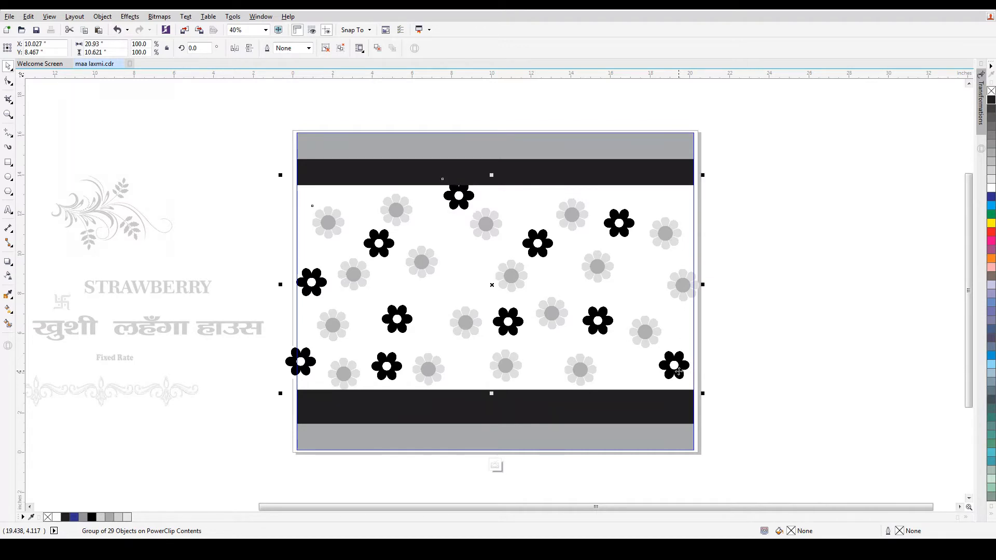
{"action": "left_click", "coordinate": [745, 360], "text": "ctrl"}
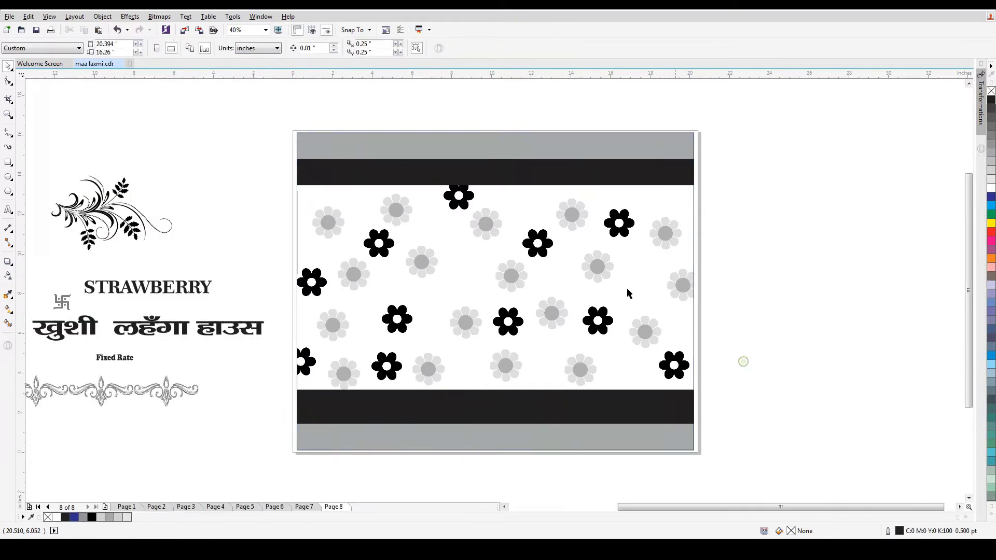
Remove the outline from the large PowerClip rectangle.
{"action": "left_click", "coordinate": [673, 225]}
{"action": "left_click", "coordinate": [484, 47]}
{"action": "left_click", "coordinate": [558, 95]}
Move the floral scroll ornament into the PowerClip contents and place it over the frame's top-left corner.
{"action": "left_click", "coordinate": [106, 210]}
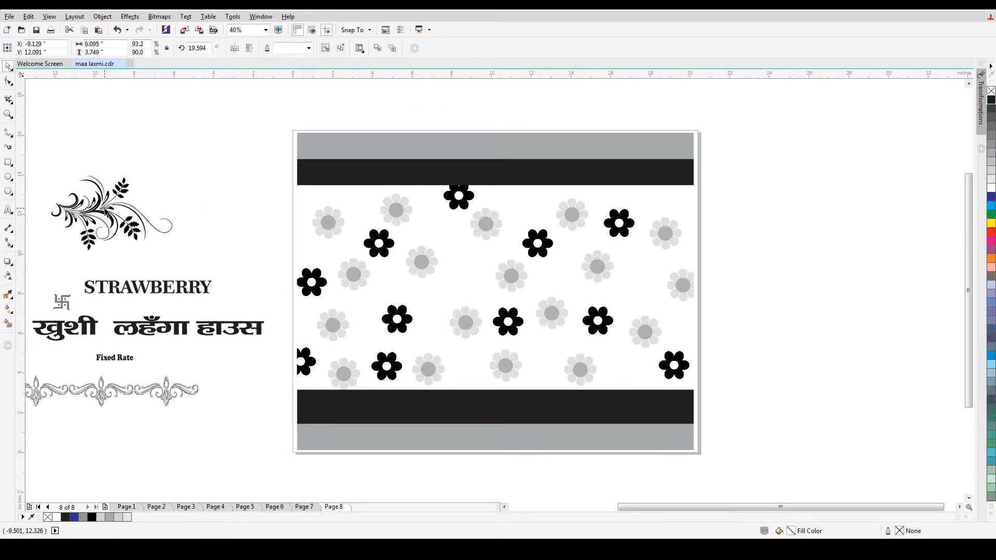
{"action": "left_click_drag", "start_coordinate": [99, 209], "coordinate": [354, 213]}
{"action": "left_click", "coordinate": [419, 222]}
{"action": "left_click", "coordinate": [289, 176]}
{"action": "left_click", "coordinate": [353, 214], "text": "ctrl"}
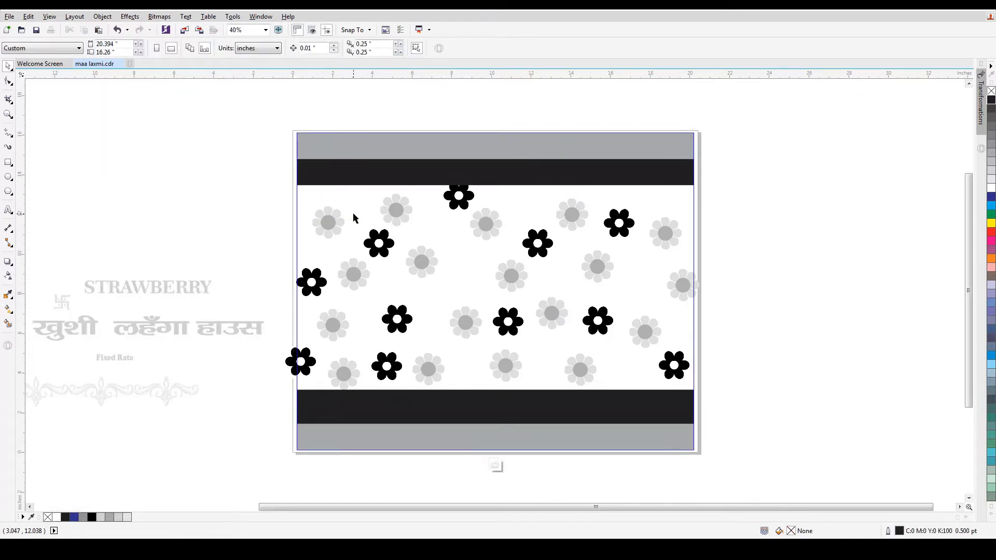
{"action": "left_click_drag", "start_coordinate": [280, 180], "coordinate": [314, 170]}
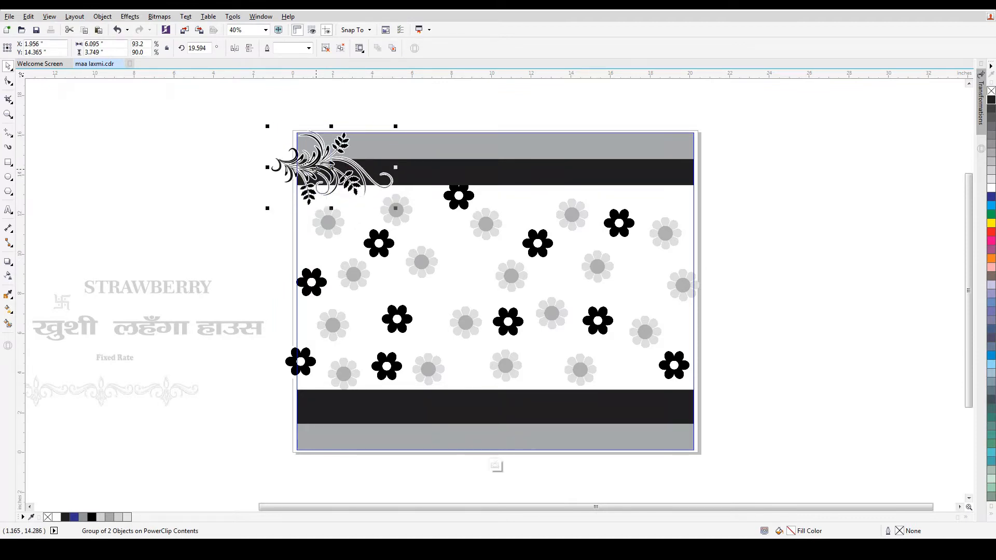
{"action": "left_click", "coordinate": [223, 187], "text": "ctrl"}
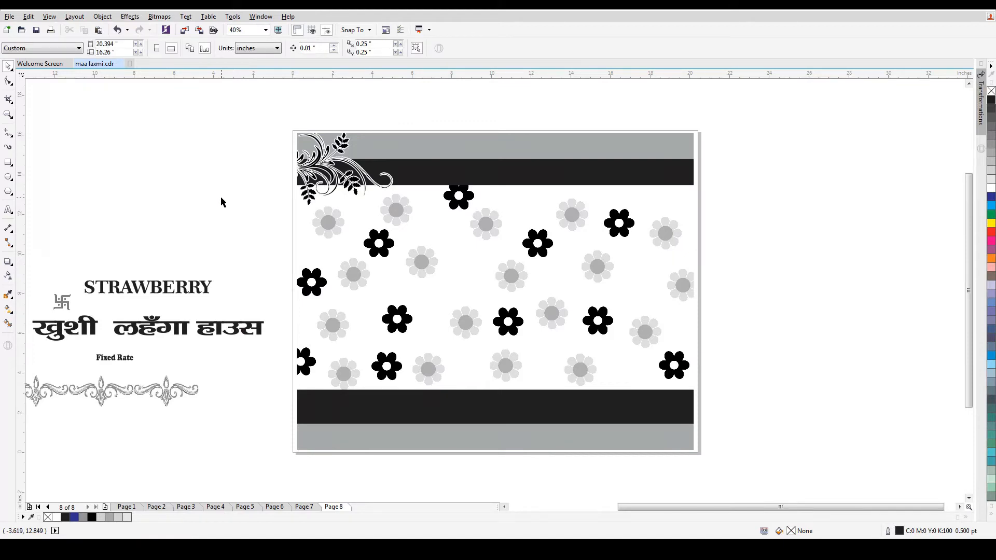
Place the ornamental border strip just above the lower black band and stretch it to about 20 inches wide.
{"action": "left_click_drag", "start_coordinate": [131, 396], "coordinate": [629, 373]}
{"action": "left_click_drag", "start_coordinate": [690, 393], "coordinate": [696, 394]}
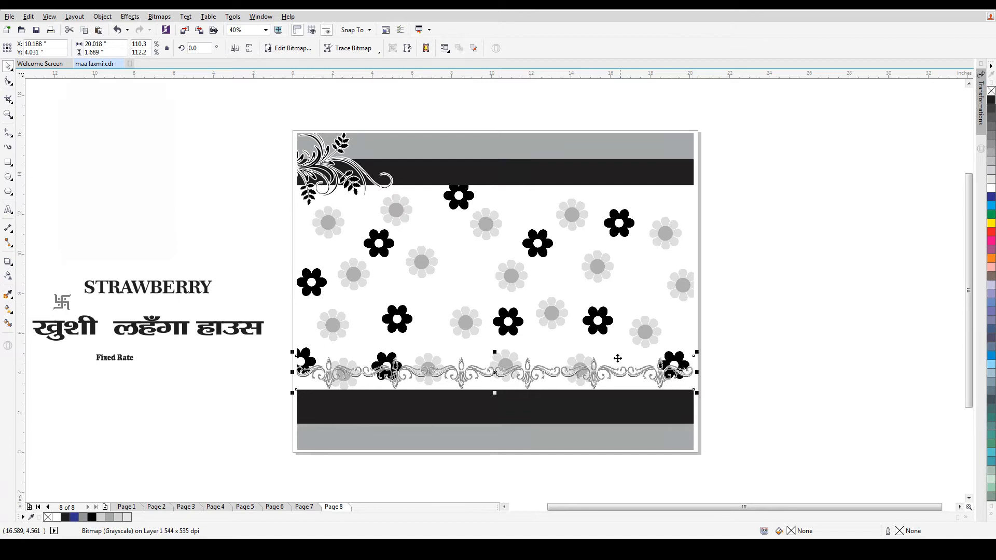
Add a drop shadow to the ornamental border strip, change its feathering direction and set the feathering to 5.
{"action": "left_click", "coordinate": [7, 263]}
{"action": "left_click_drag", "start_coordinate": [463, 363], "coordinate": [494, 387]}
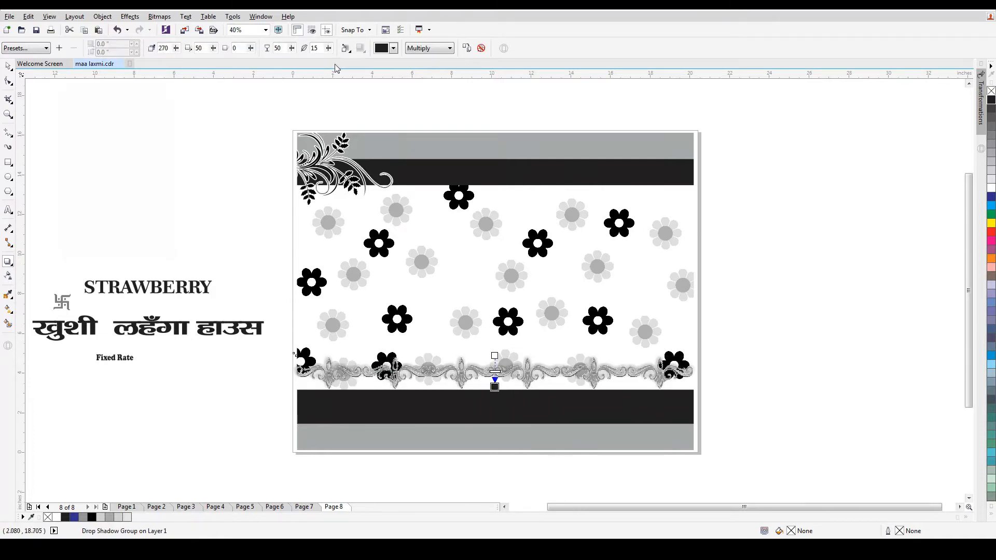
{"action": "left_click", "coordinate": [346, 48]}
{"action": "left_click", "coordinate": [369, 83]}
{"action": "left_click", "coordinate": [318, 52]}
{"action": "key", "text": "BackSpace"}
{"action": "key", "text": "Tab"}
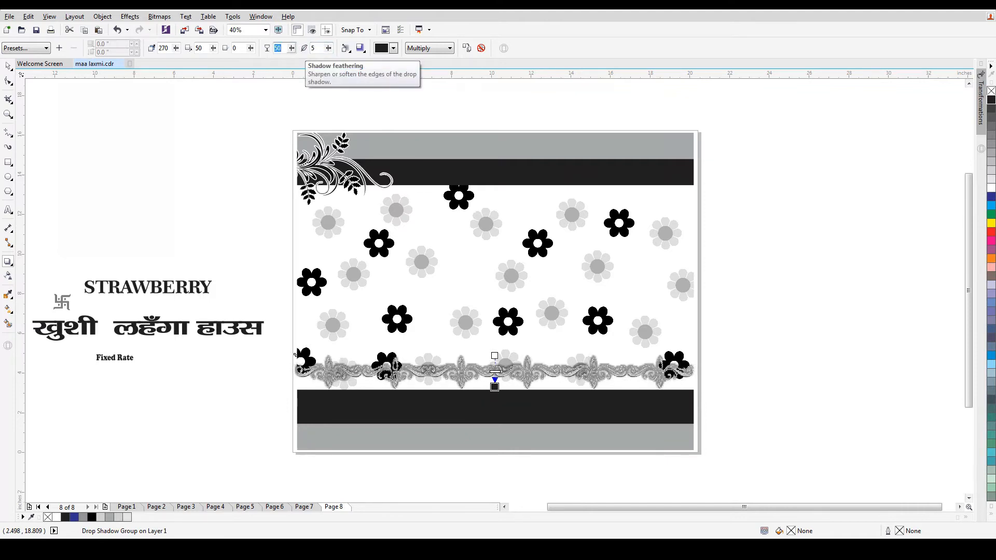
Set the border strip's shadow opacity to 80 and its shadow colour to dark grey.
{"action": "key", "text": "Tab"}
{"action": "type", "text": "80"}
{"action": "key", "text": "Tab"}
{"action": "left_click", "coordinate": [393, 48]}
{"action": "left_click", "coordinate": [406, 62]}
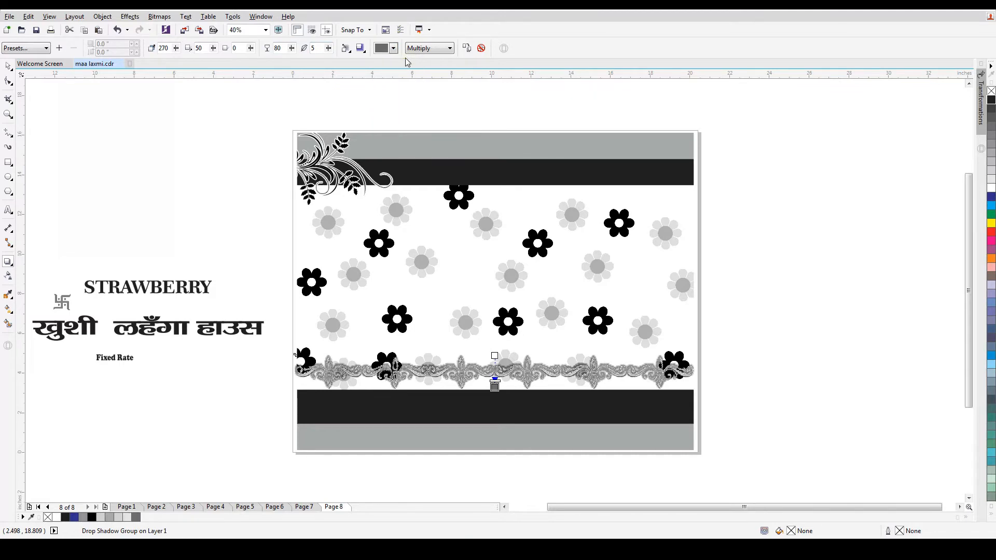
Cut the shadowed border strip and paste it into the PowerClip contents of the large rectangle.
{"action": "key", "text": "space"}
{"action": "left_click_drag", "start_coordinate": [271, 327], "coordinate": [739, 410]}
{"action": "key", "text": "ctrl+x"}
{"action": "left_click", "coordinate": [639, 344], "text": "ctrl"}
{"action": "key", "text": "ctrl+v"}
{"action": "left_click", "coordinate": [700, 384]}
Duplicate the border strip just below the upper black band and reduce the copy's height to about 1.39 inches.
{"action": "left_click_drag", "start_coordinate": [635, 377], "coordinate": [625, 200]}
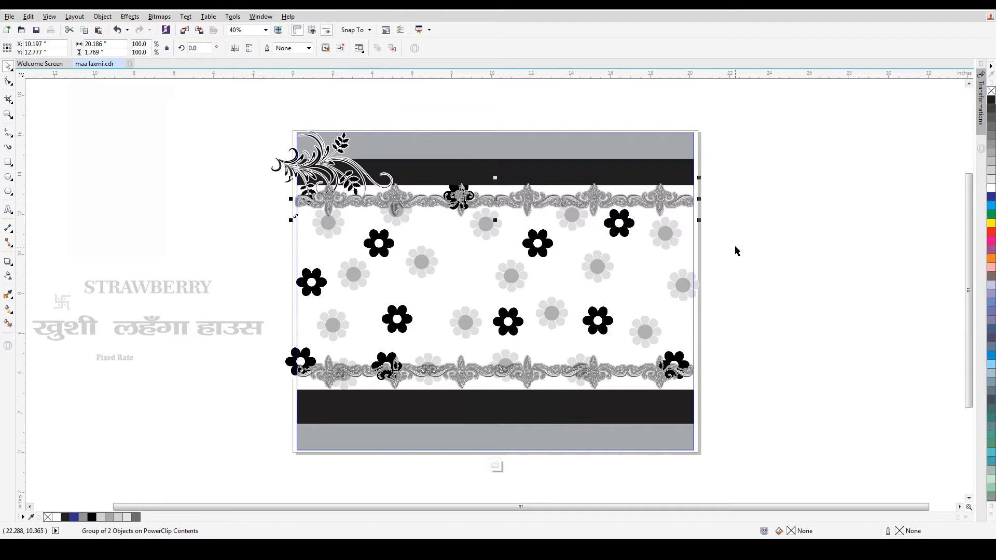
{"action": "left_click_drag", "start_coordinate": [495, 220], "coordinate": [495, 212]}
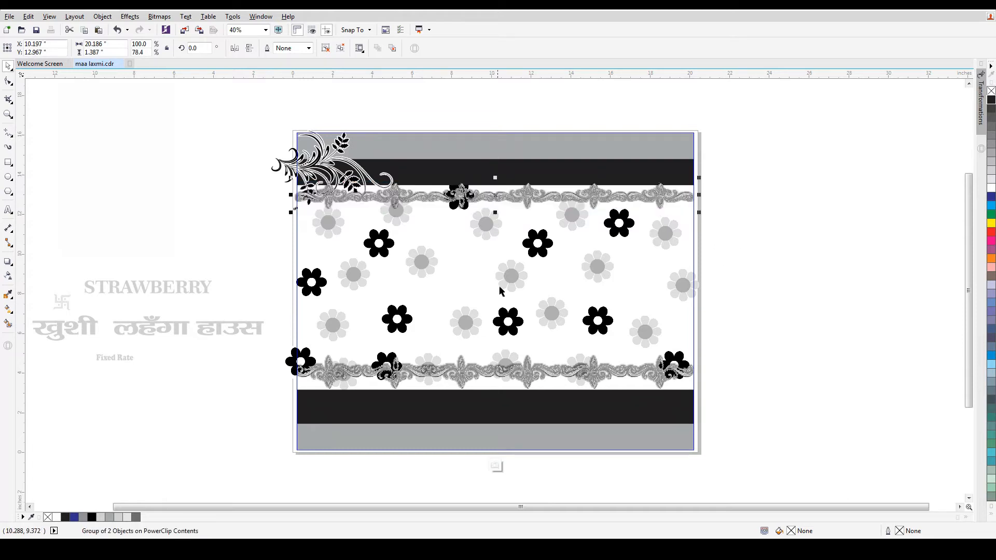
Repeat the height reduction on the lower border strip and finish editing the PowerClip contents.
{"action": "left_click", "coordinate": [523, 372]}
{"action": "key", "text": "ctrl+r"}
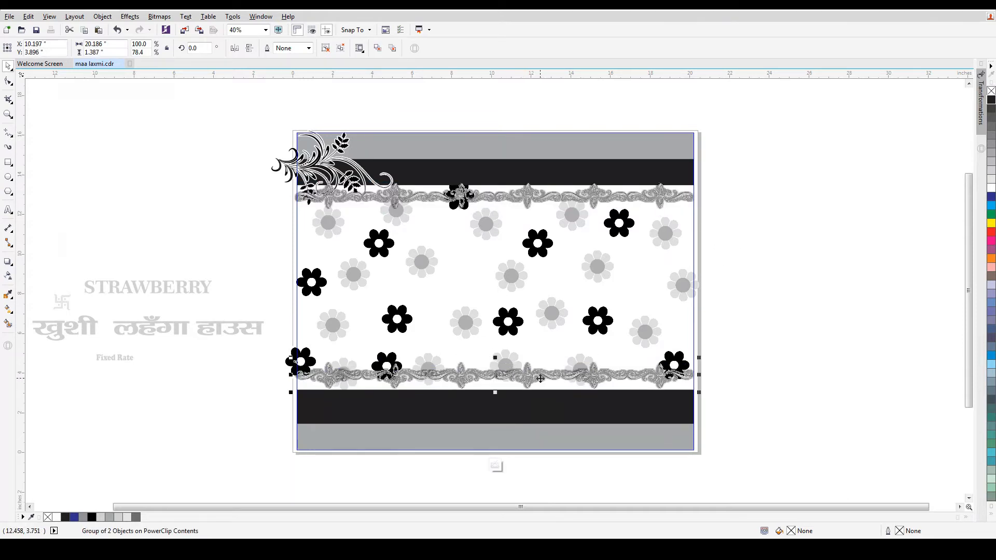
{"action": "left_click", "coordinate": [513, 193], "text": "shift"}
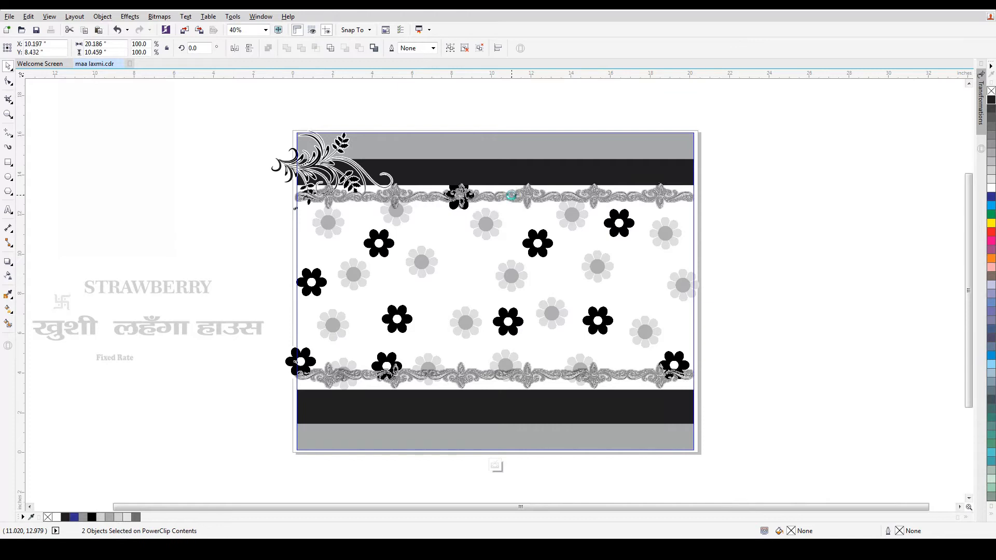
{"action": "left_click", "coordinate": [746, 387]}
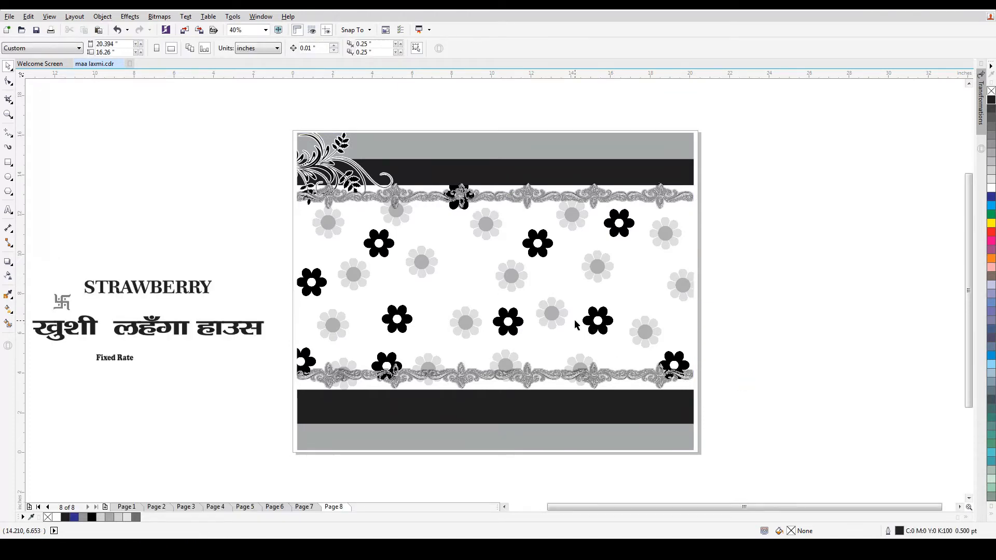
Place the STRAWBERRY text just below the upper border strip and centre it horizontally on the frame.
{"action": "left_click_drag", "start_coordinate": [166, 287], "coordinate": [518, 217]}
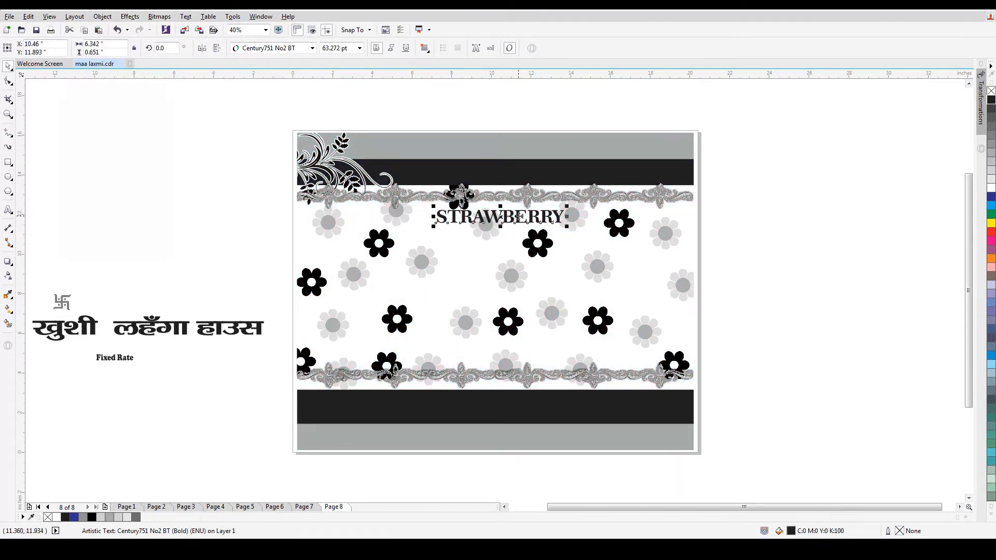
{"action": "left_click", "coordinate": [532, 283]}
{"action": "left_click", "coordinate": [790, 247]}
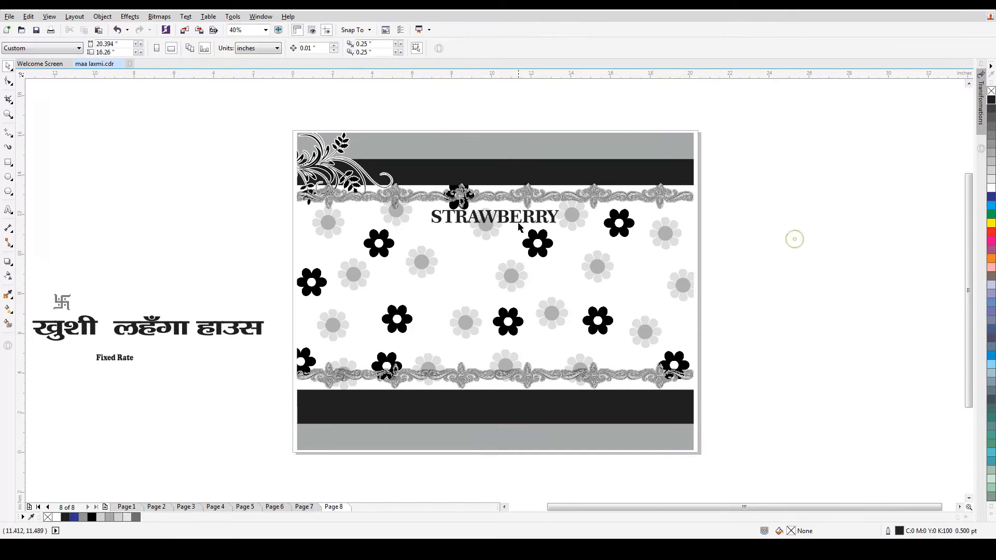
Give the STRAWBERRY text a white 4 pt outline placed behind the fill and scaled with the object.
{"action": "left_click", "coordinate": [515, 220]}
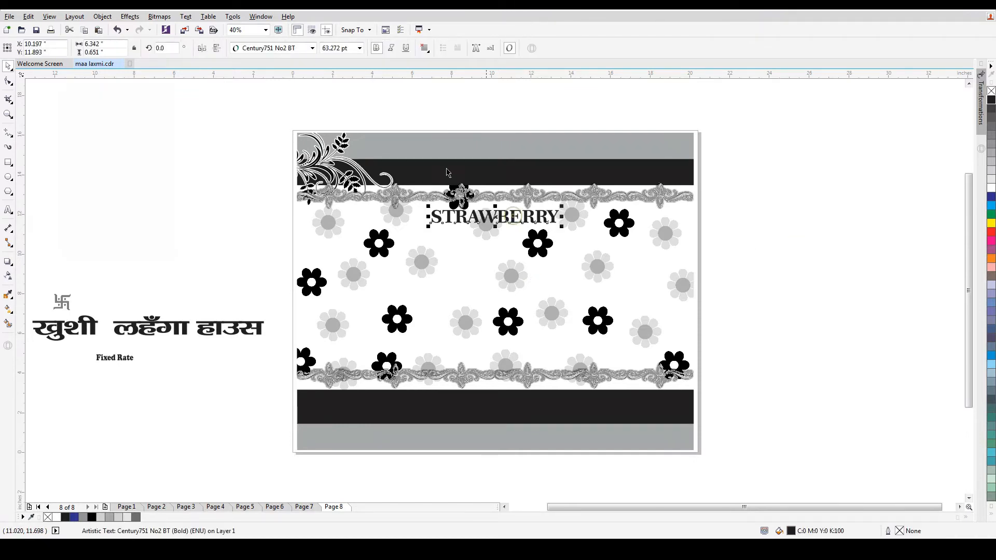
{"action": "right_click", "coordinate": [991, 186]}
{"action": "key", "text": "F12"}
{"action": "left_click", "coordinate": [431, 206]}
{"action": "left_click", "coordinate": [402, 280]}
{"action": "left_click", "coordinate": [505, 349]}
{"action": "left_click", "coordinate": [506, 337]}
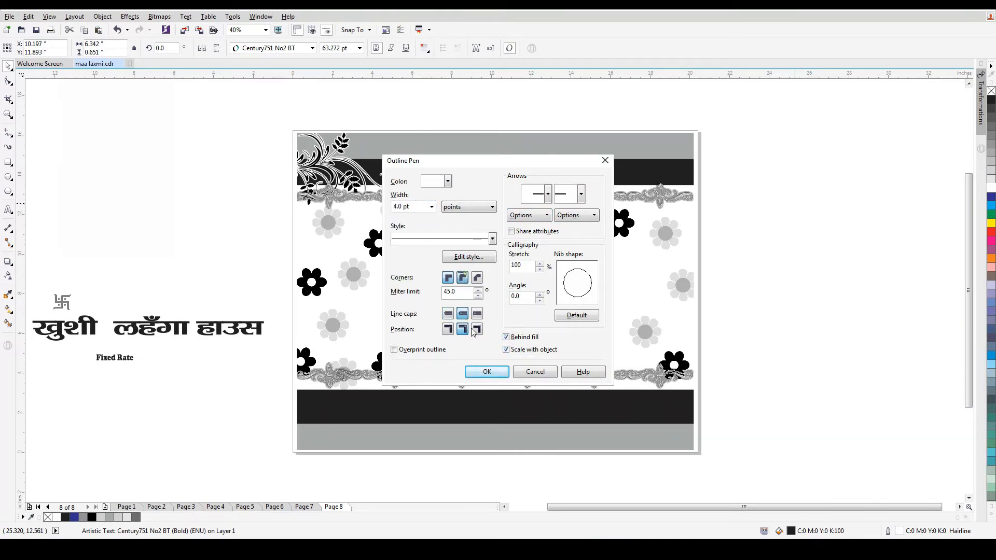
{"action": "left_click", "coordinate": [476, 372]}
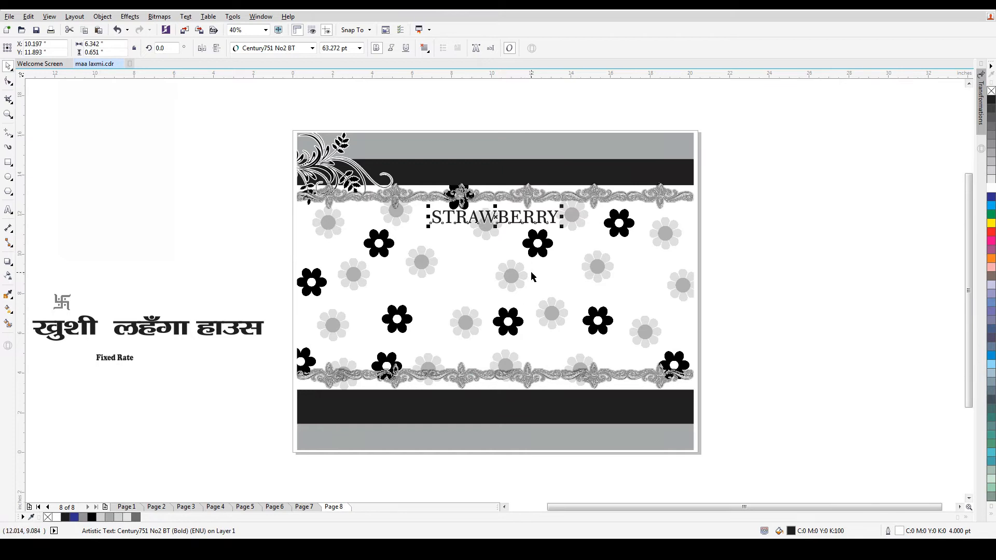
Set the STRAWBERRY text's outline width to 16 pt and move the text slightly up towards the border strip.
{"action": "key", "text": "F12"}
{"action": "left_click", "coordinate": [431, 207]}
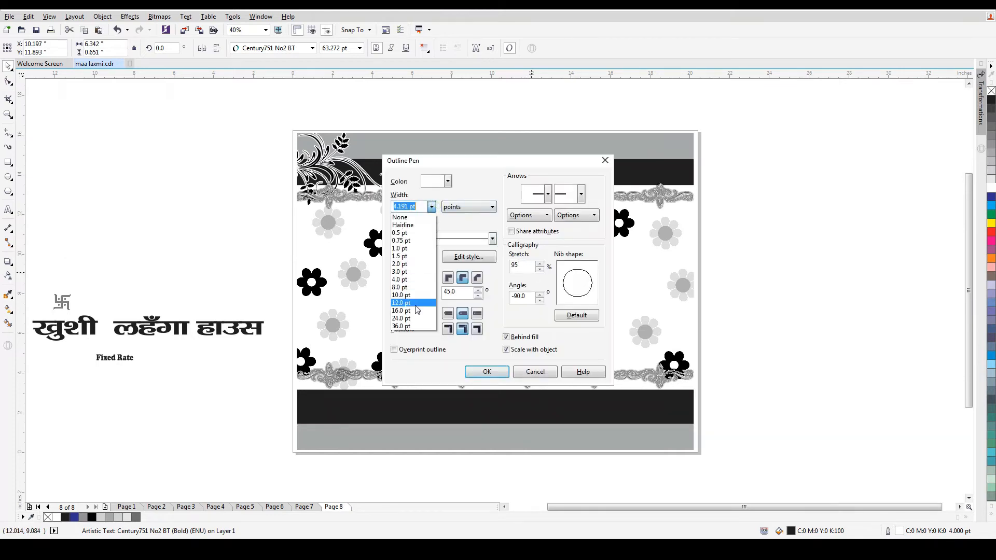
{"action": "left_click", "coordinate": [410, 310]}
{"action": "left_click", "coordinate": [487, 373]}
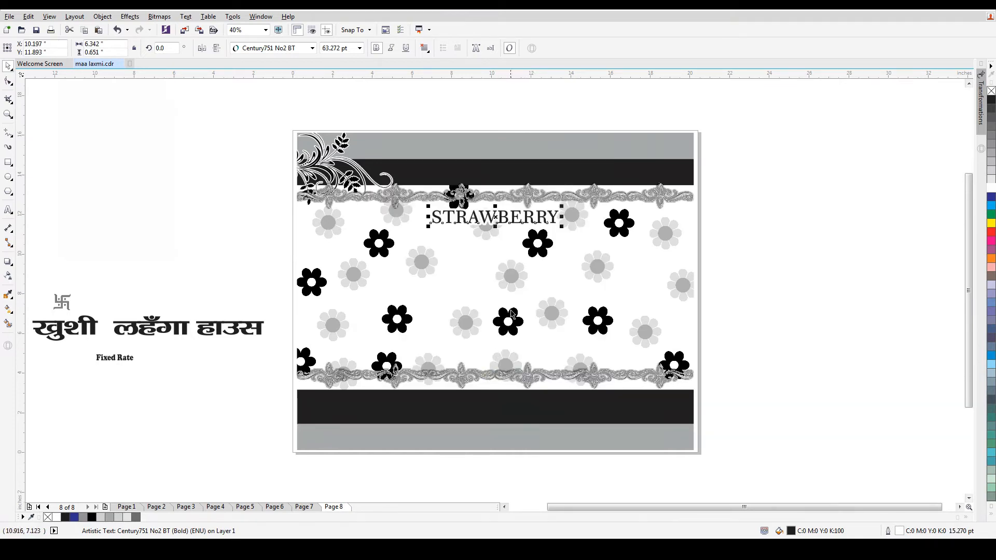
{"action": "left_click_drag", "start_coordinate": [512, 218], "coordinate": [512, 208]}
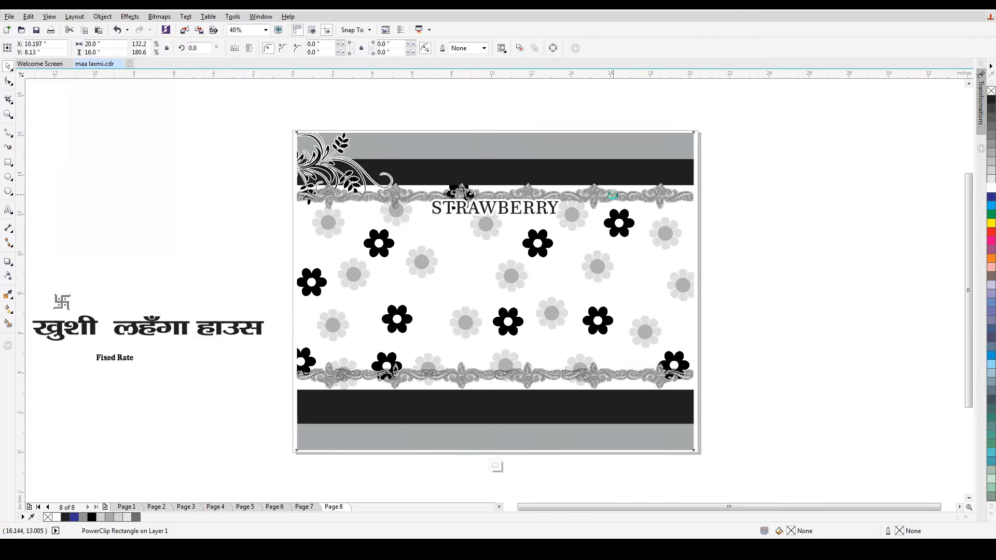
Change the upper border strip's drop shadow to a lighter grey inside the PowerClip contents.
{"action": "left_click", "coordinate": [614, 195], "text": "ctrl"}
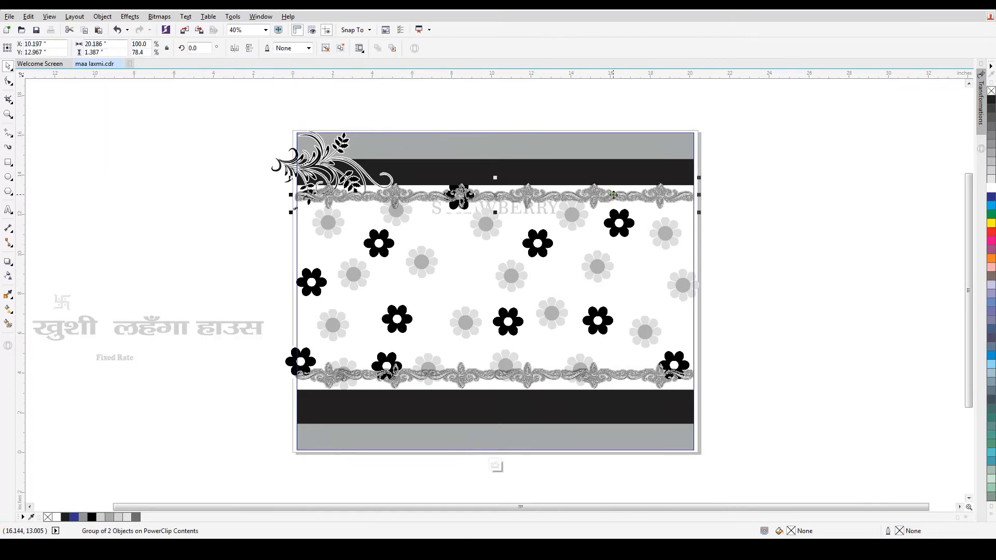
{"action": "left_click", "coordinate": [325, 49]}
{"action": "left_click", "coordinate": [384, 48]}
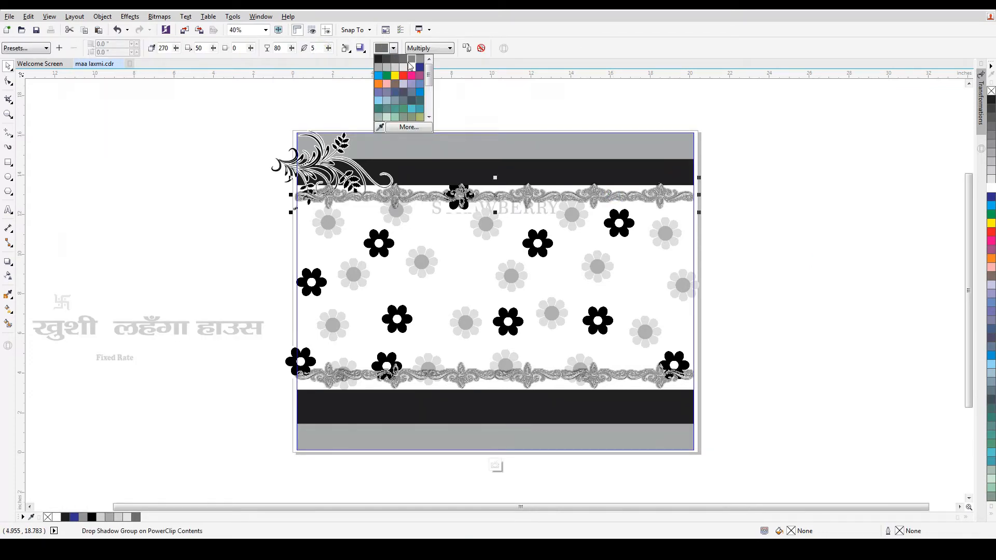
{"action": "left_click", "coordinate": [381, 68]}
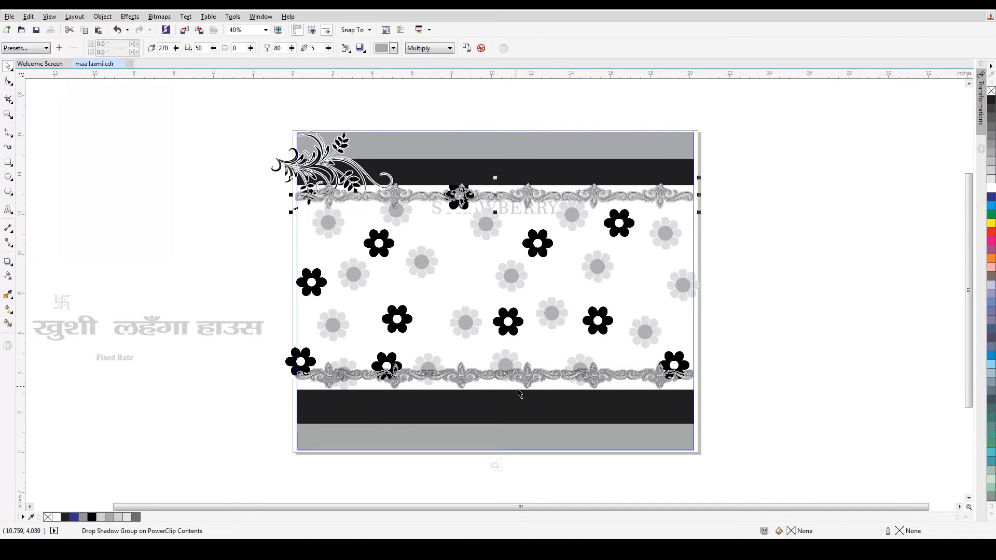
Apply the same lighter grey to the lower border strip's drop shadow and finish editing the PowerClip contents.
{"action": "left_click", "coordinate": [535, 382]}
{"action": "left_click", "coordinate": [534, 380]}
{"action": "left_click", "coordinate": [393, 50]}
{"action": "left_click", "coordinate": [384, 69]}
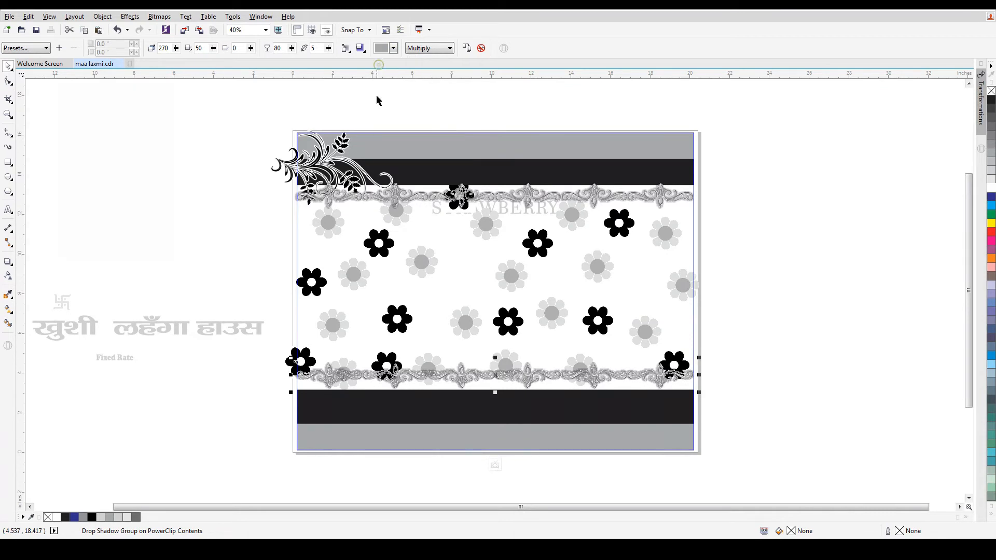
{"action": "left_click", "coordinate": [827, 350]}
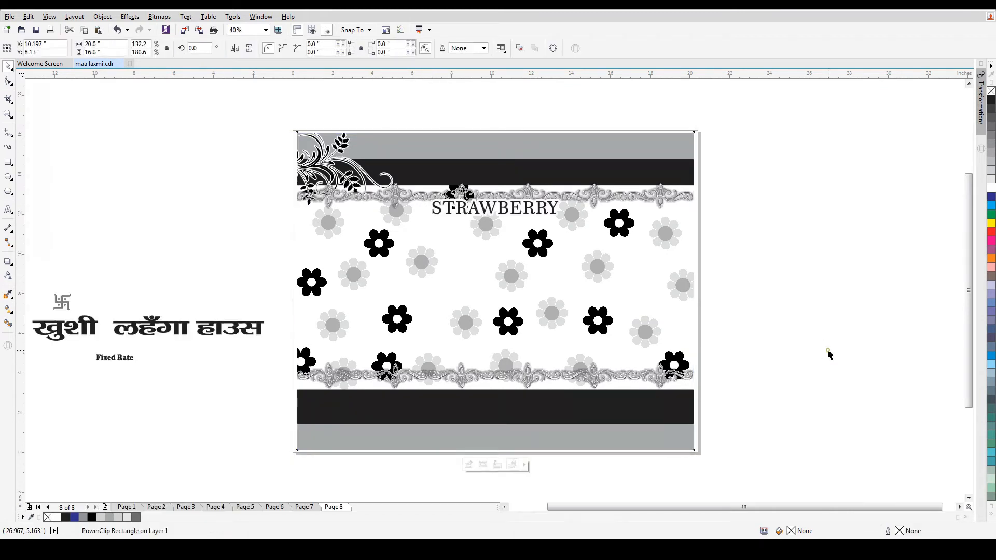
Move the STRAWBERRY text up so it sits over the middle of the upper border strip.
{"action": "left_click", "coordinate": [515, 204]}
{"action": "left_click_drag", "start_coordinate": [515, 204], "coordinate": [517, 200]}
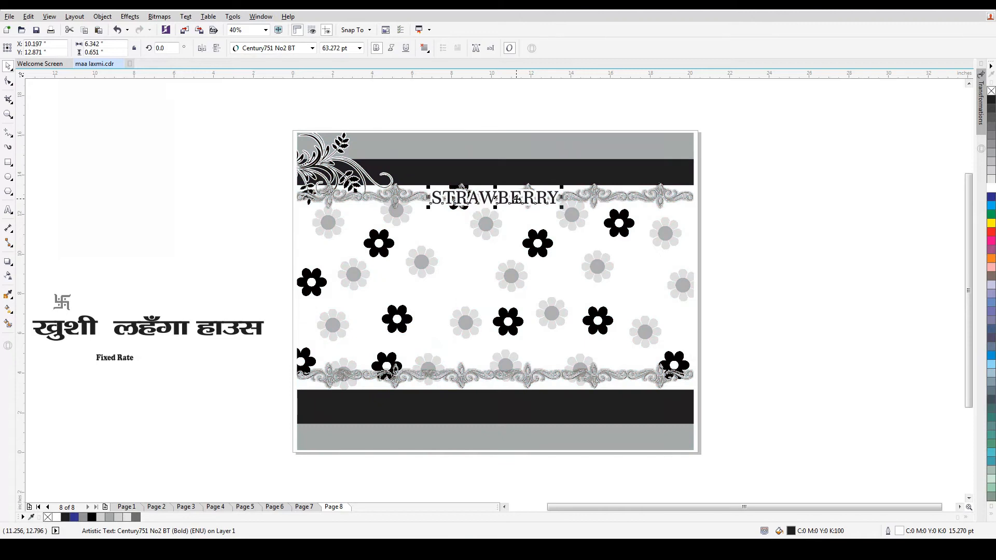
{"action": "left_click", "coordinate": [766, 297]}
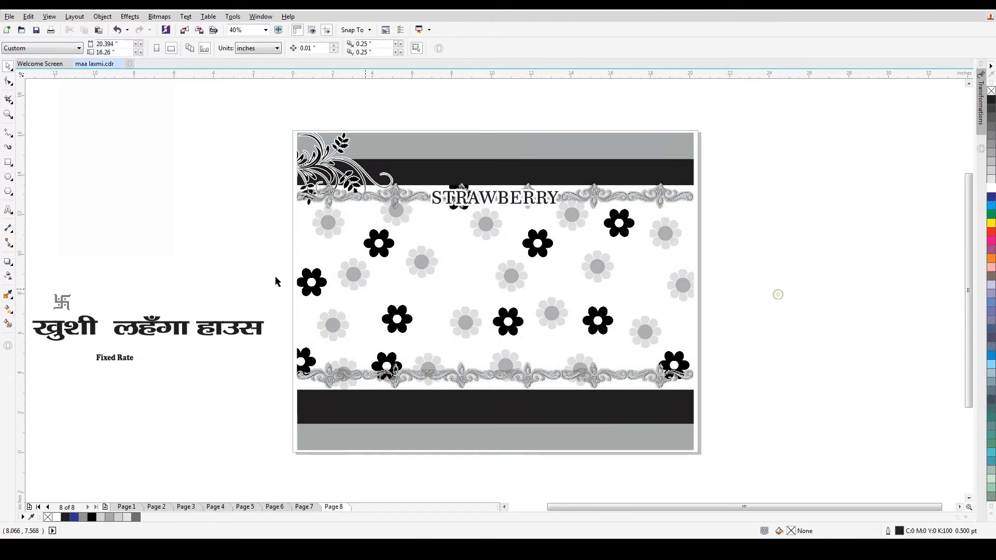
Place the shop name खुशी लहँगा हाउस below STRAWBERRY and break it into two lines after खुशी.
{"action": "left_click", "coordinate": [119, 312]}
{"action": "left_click_drag", "start_coordinate": [119, 313], "coordinate": [485, 237]}
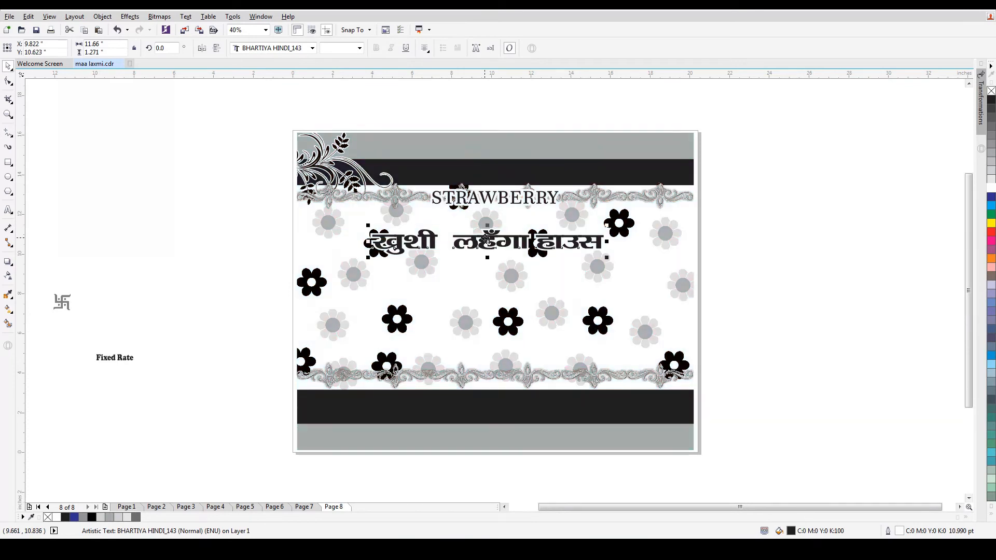
{"action": "double_click", "coordinate": [602, 243]}
{"action": "key", "text": "Return"}
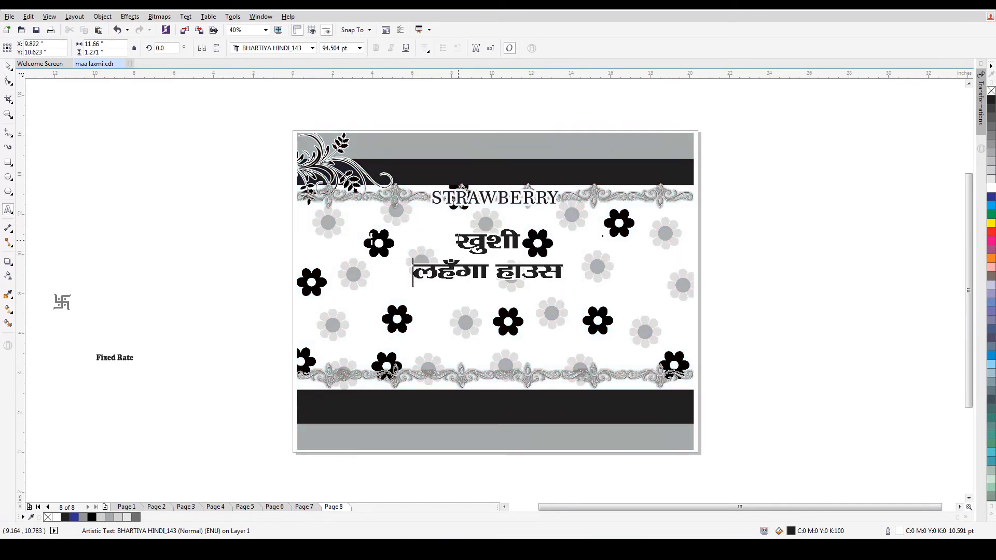
{"action": "key", "text": "ctrl+space"}
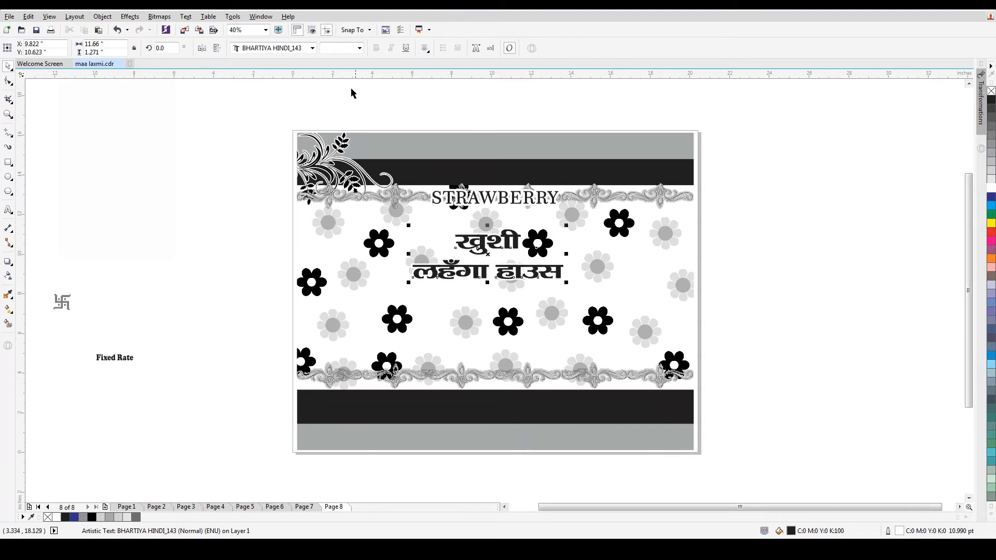
Set the shop name's font to BHARTIYA HINDI_053 and enlarge the text to about 12 inches wide.
{"action": "left_click", "coordinate": [313, 49]}
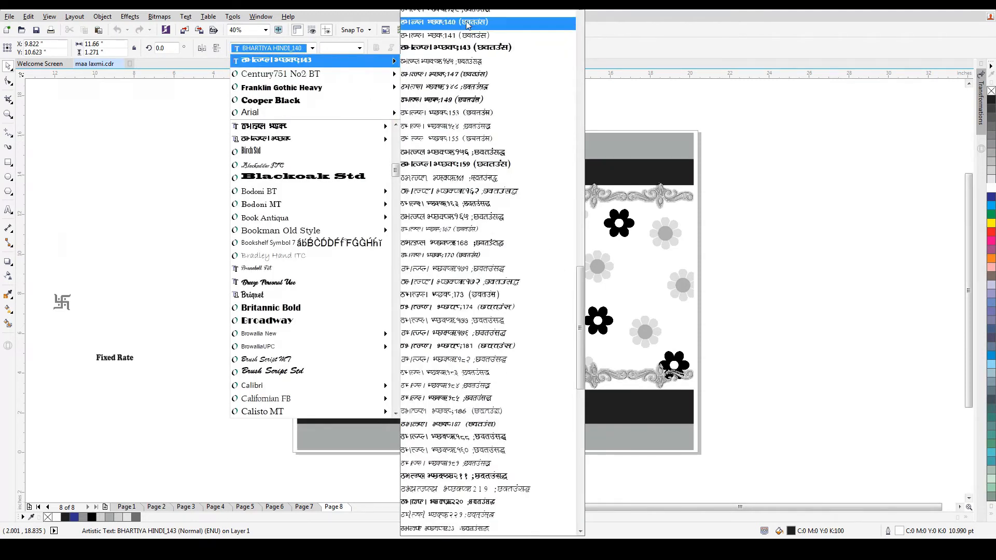
{"action": "left_click", "coordinate": [468, 22]}
{"action": "left_click", "coordinate": [313, 48]}
{"action": "mouse_move", "coordinate": [384, 60]}
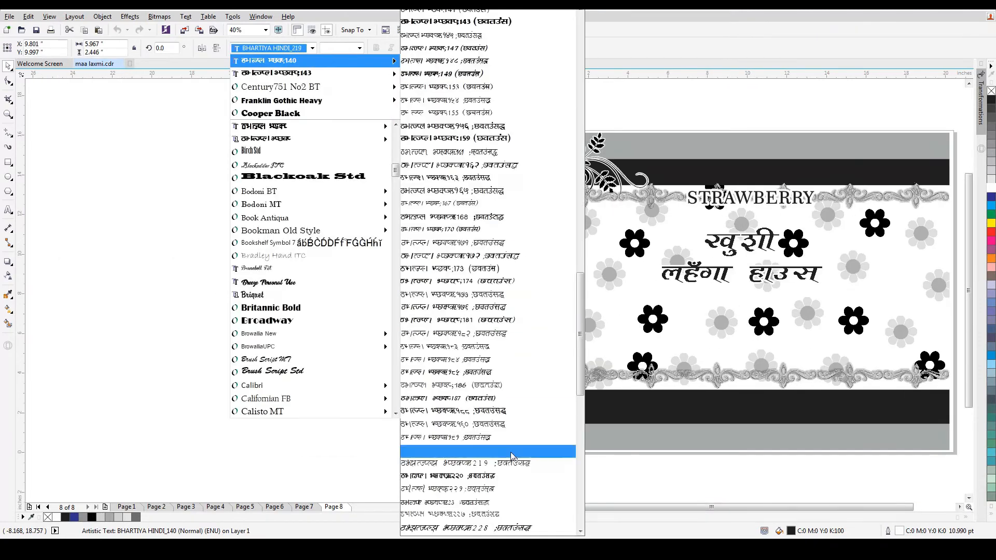
{"action": "scroll", "coordinate": [479, 363], "scroll_direction": "up", "scroll_amount": 20}
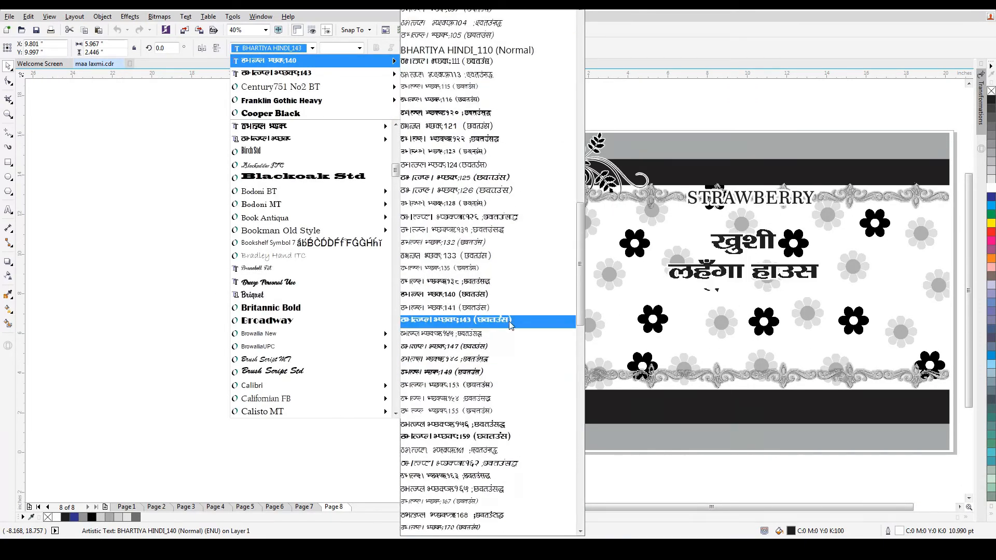
{"action": "left_click", "coordinate": [456, 190]}
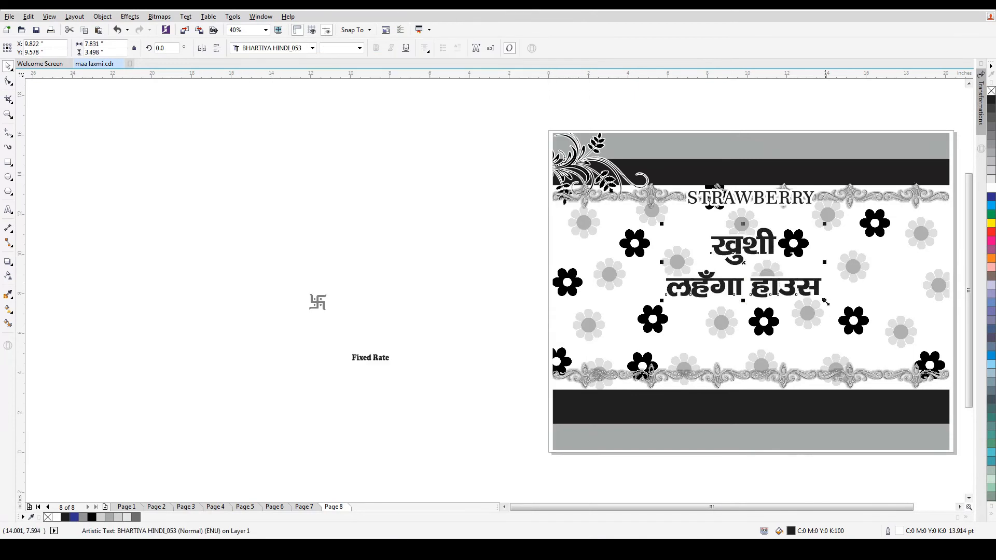
{"action": "key", "text": "F4"}
{"action": "key", "text": "shift+F4"}
Enlarge the flower group inside the PowerClip from its centre to about 25.3 inches wide.
{"action": "left_click", "coordinate": [599, 284]}
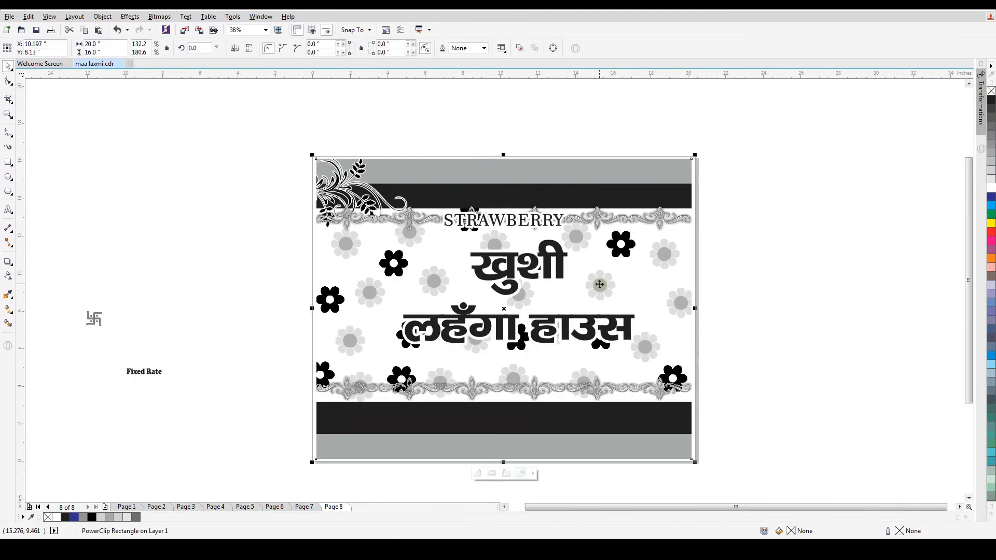
{"action": "left_click", "coordinate": [600, 285], "text": "ctrl"}
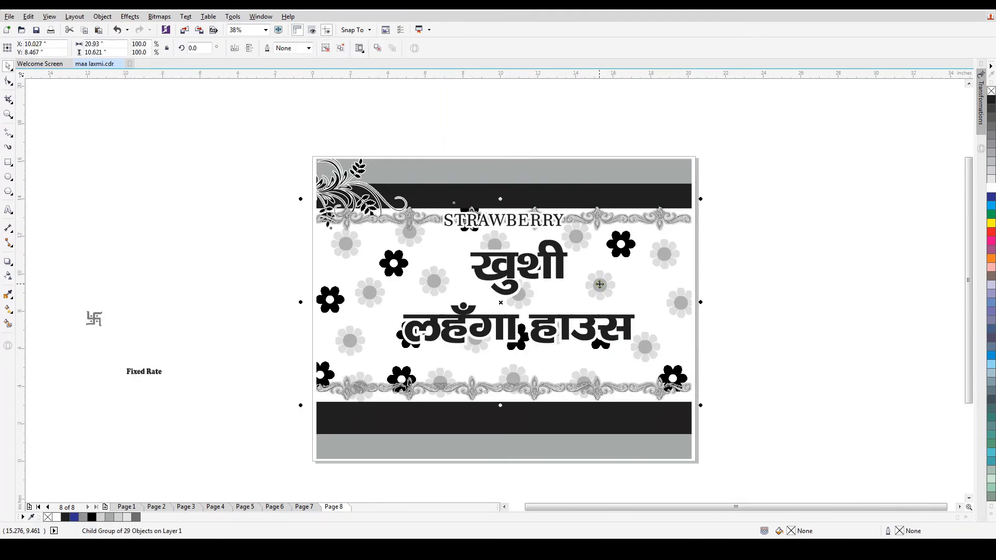
{"action": "left_click_drag", "start_coordinate": [701, 407], "coordinate": [741, 428]}
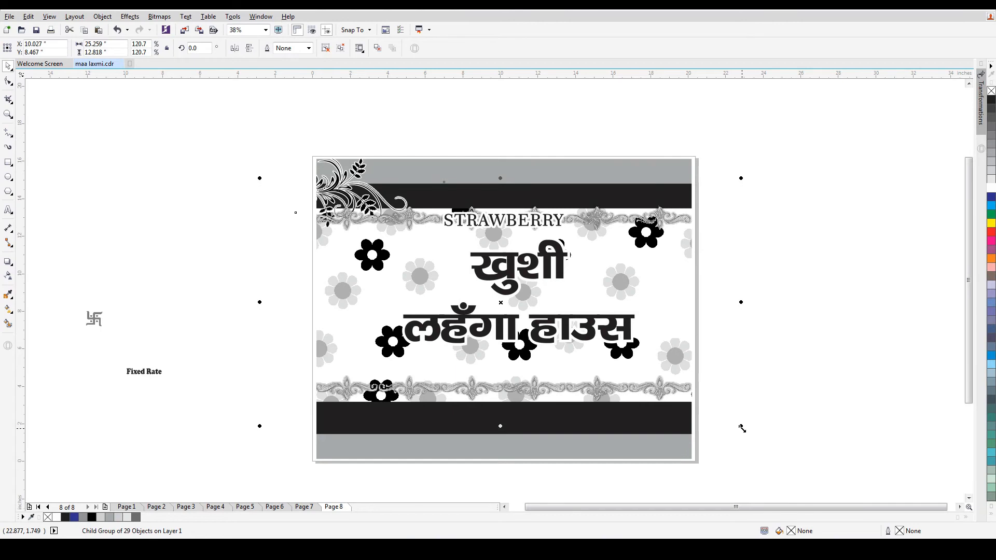
{"action": "left_click", "coordinate": [754, 383]}
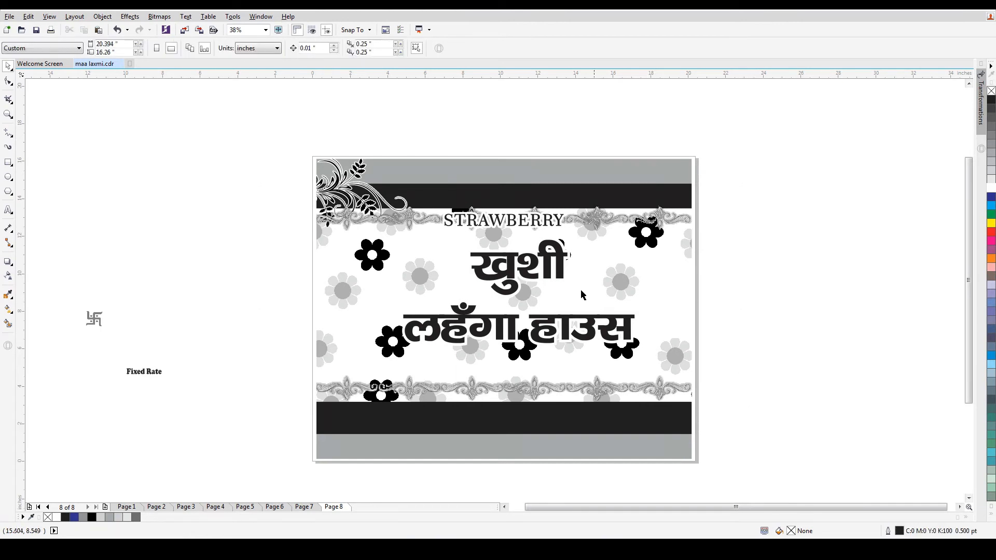
Inside the PowerClip, draw a rectangle about 29.8 by 11.25 inches over the flowers and borders and fill it white.
{"action": "left_click", "coordinate": [553, 269], "text": "ctrl"}
{"action": "left_click", "coordinate": [649, 291]}
{"action": "left_click", "coordinate": [655, 298], "text": "ctrl"}
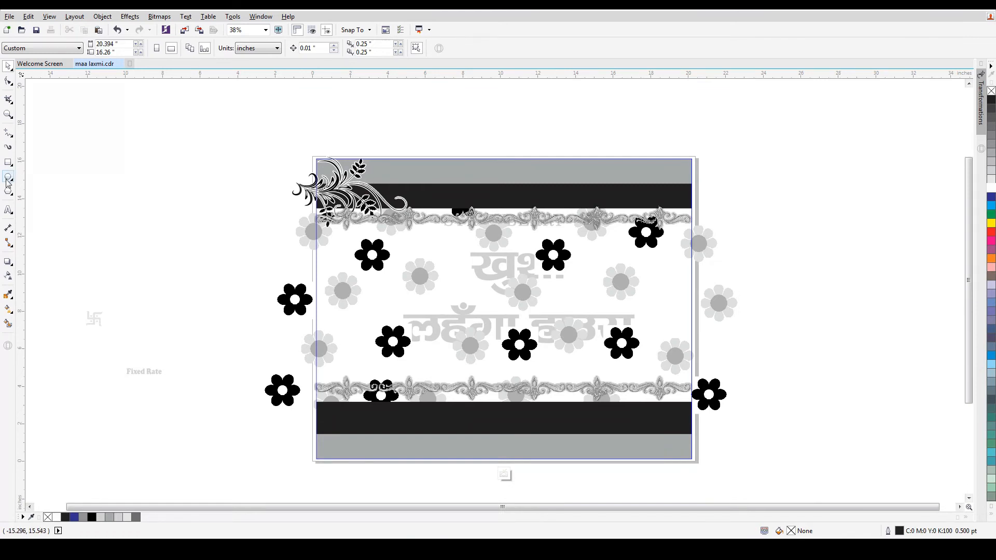
{"action": "left_click", "coordinate": [8, 162]}
{"action": "left_click_drag", "start_coordinate": [233, 201], "coordinate": [793, 413]}
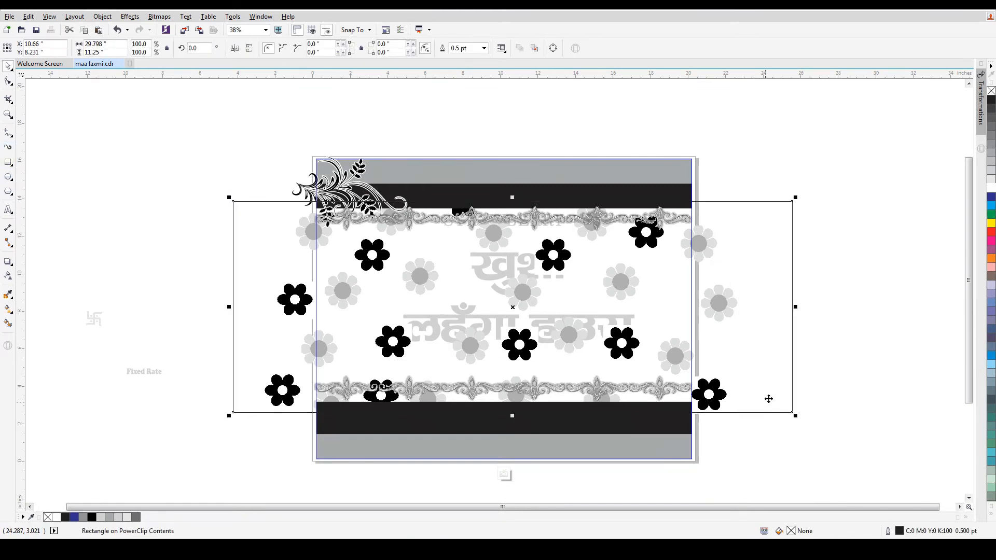
{"action": "left_click", "coordinate": [991, 187]}
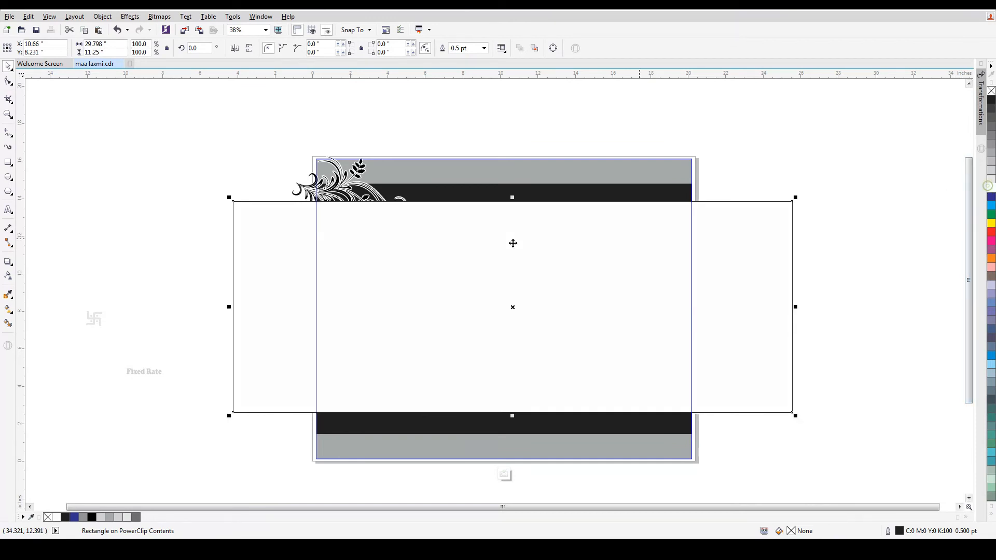
Apply a uniform transparency of 58 to the white rectangle so the flowers and borders are faded.
{"action": "left_click", "coordinate": [8, 263]}
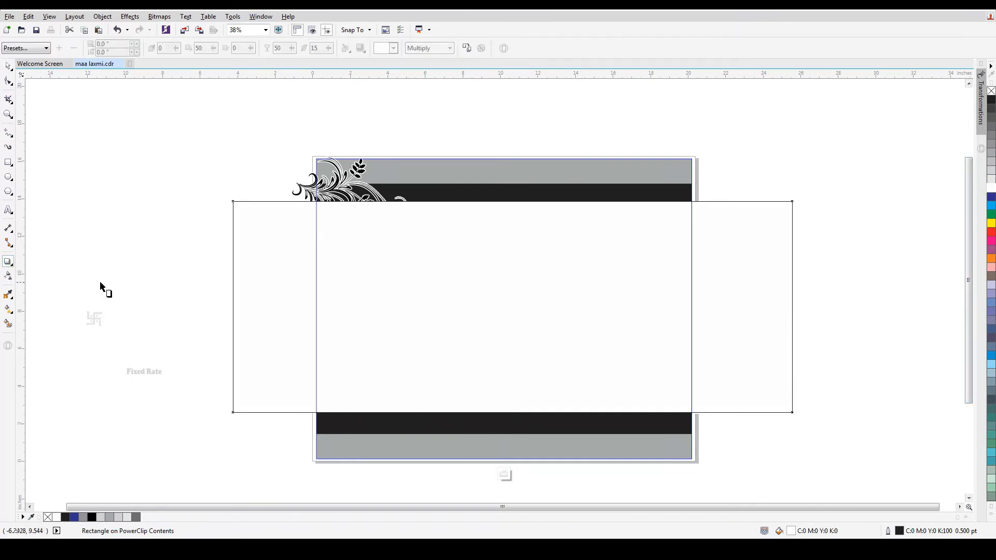
{"action": "left_click", "coordinate": [8, 278]}
{"action": "left_click_drag", "start_coordinate": [492, 428], "coordinate": [506, 427]}
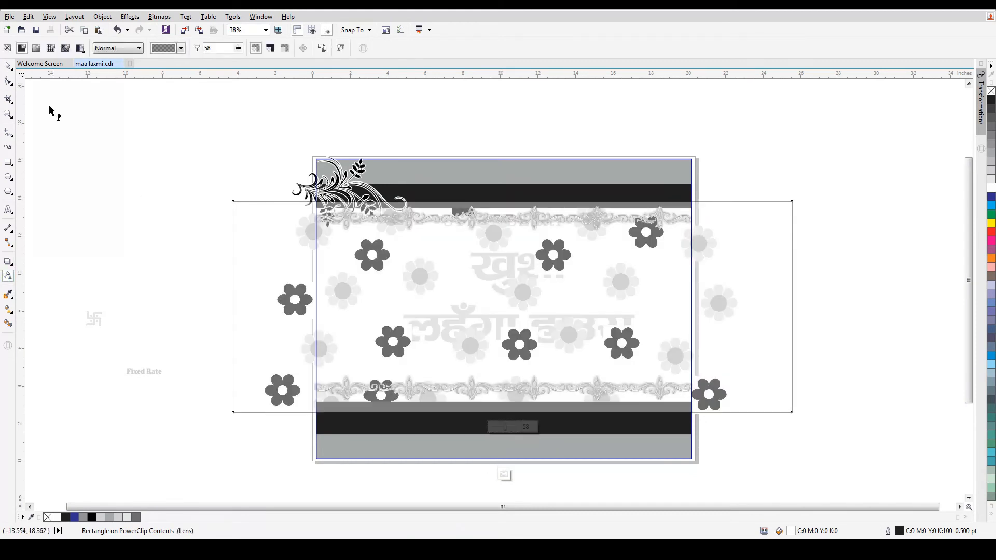
{"action": "left_click", "coordinate": [138, 174]}
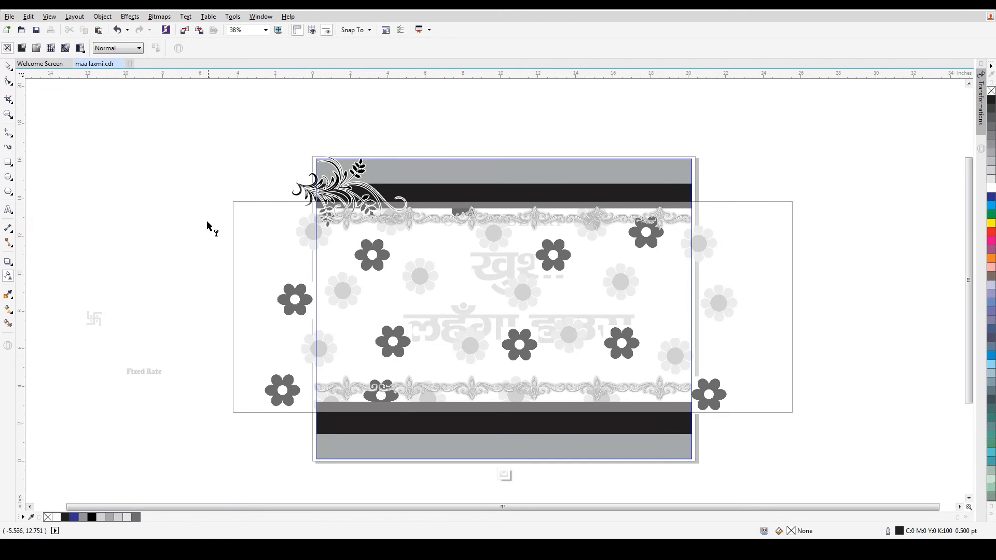
Remove the transparent rectangle's outline and finish editing the PowerClip contents.
{"action": "key", "text": "space"}
{"action": "left_click", "coordinate": [233, 224]}
{"action": "left_click", "coordinate": [485, 48]}
{"action": "left_click", "coordinate": [465, 59]}
{"action": "left_click", "coordinate": [777, 183]}
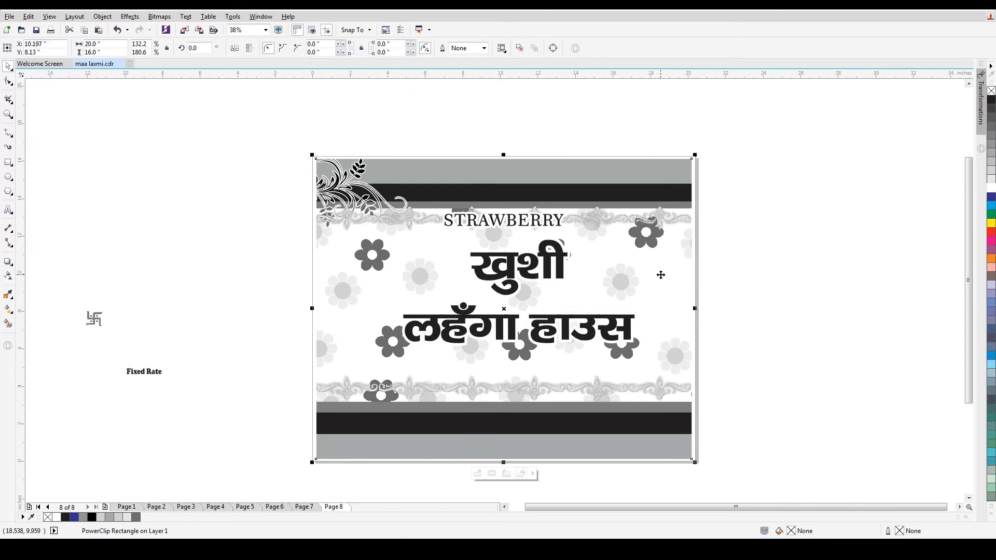
Shorten the transparent rectangle at its upper and lower edges to about 10.4 inches high, clear of the black bands.
{"action": "left_click", "coordinate": [523, 220], "text": "ctrl"}
{"action": "left_click_drag", "start_coordinate": [513, 198], "coordinate": [519, 206]}
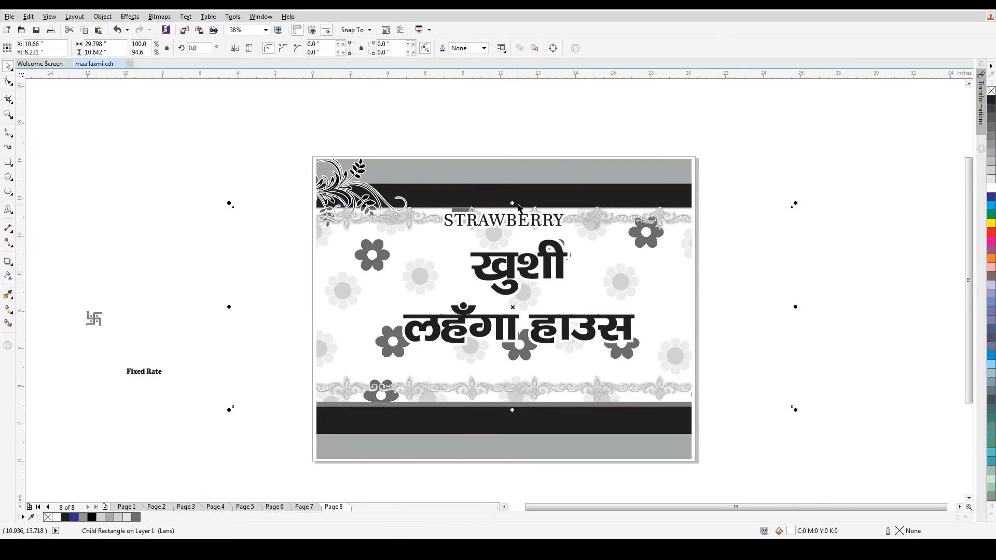
{"action": "scroll", "coordinate": [516, 429], "scroll_direction": "up", "scroll_amount": 2}
{"action": "left_click_drag", "start_coordinate": [510, 394], "coordinate": [507, 383]}
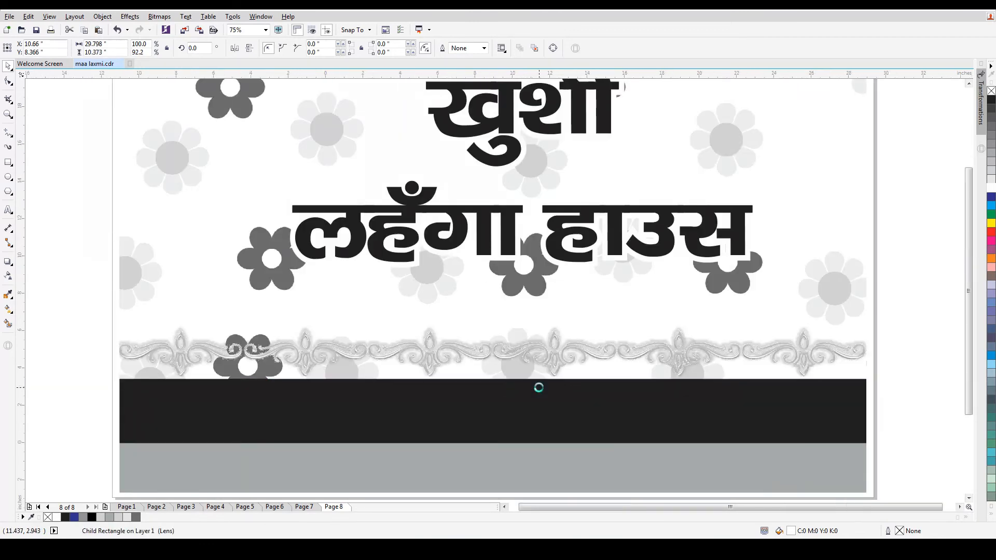
{"action": "scroll", "coordinate": [573, 367], "scroll_direction": "down", "scroll_amount": 2}
{"action": "scroll", "coordinate": [473, 303], "scroll_direction": "down", "scroll_amount": 2}
{"action": "left_click", "coordinate": [746, 289]}
Enlarge the shop name to about 13.4 inches wide and lower both it and STRAWBERRY beneath the upper border.
{"action": "key", "text": "z"}
{"action": "left_click_drag", "start_coordinate": [757, 112], "coordinate": [277, 385]}
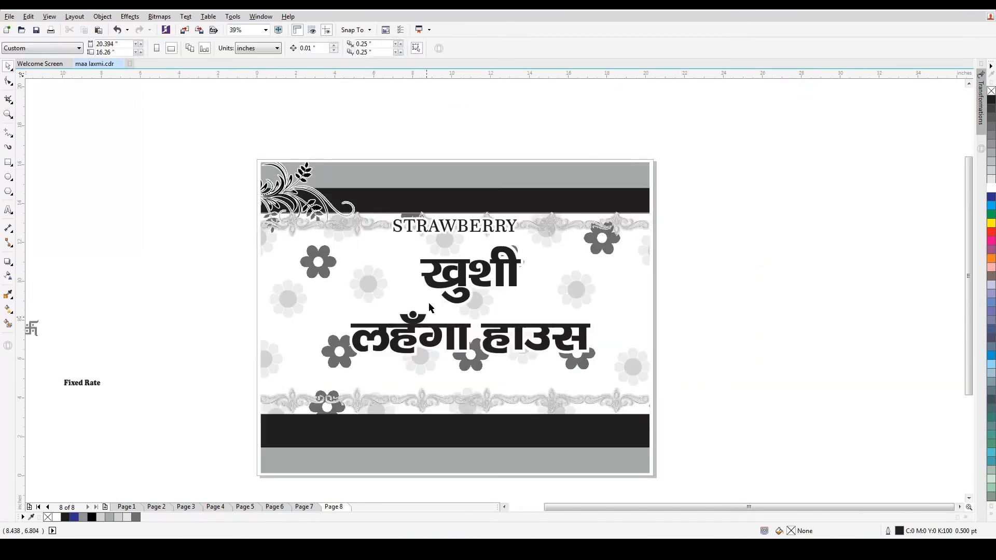
{"action": "left_click", "coordinate": [442, 280]}
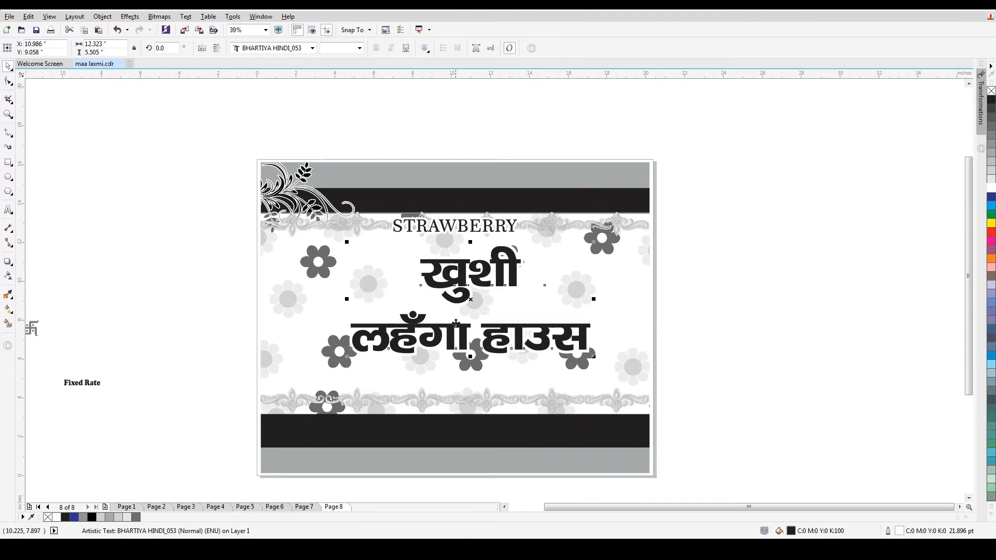
{"action": "left_click_drag", "start_coordinate": [455, 326], "coordinate": [455, 343]}
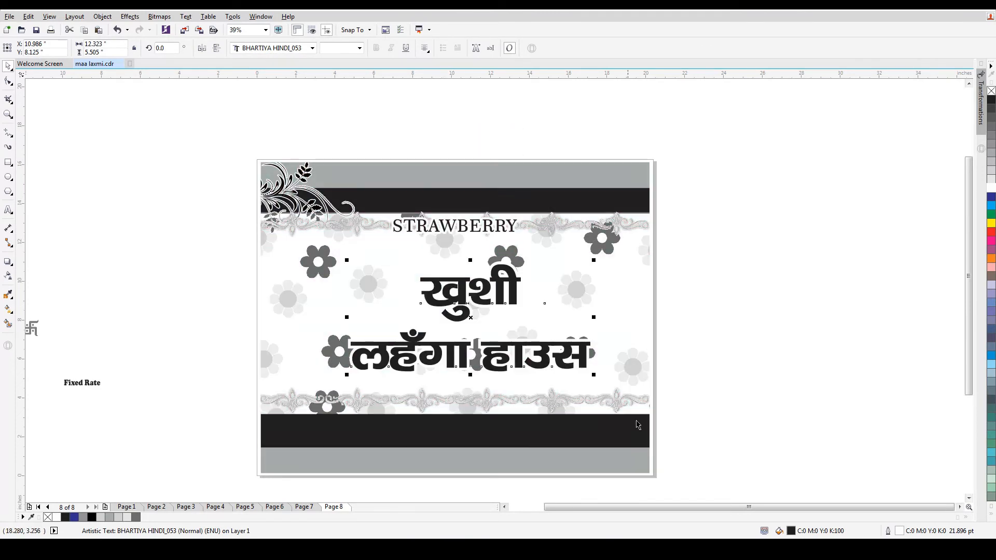
{"action": "left_click_drag", "start_coordinate": [593, 377], "coordinate": [607, 389]}
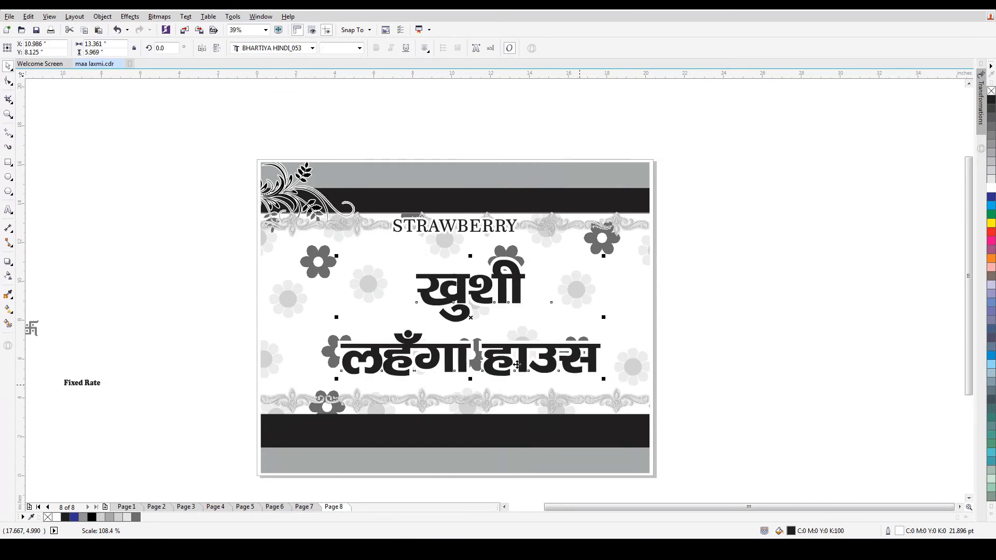
{"action": "left_click_drag", "start_coordinate": [517, 368], "coordinate": [517, 377]}
{"action": "left_click_drag", "start_coordinate": [460, 225], "coordinate": [464, 242]}
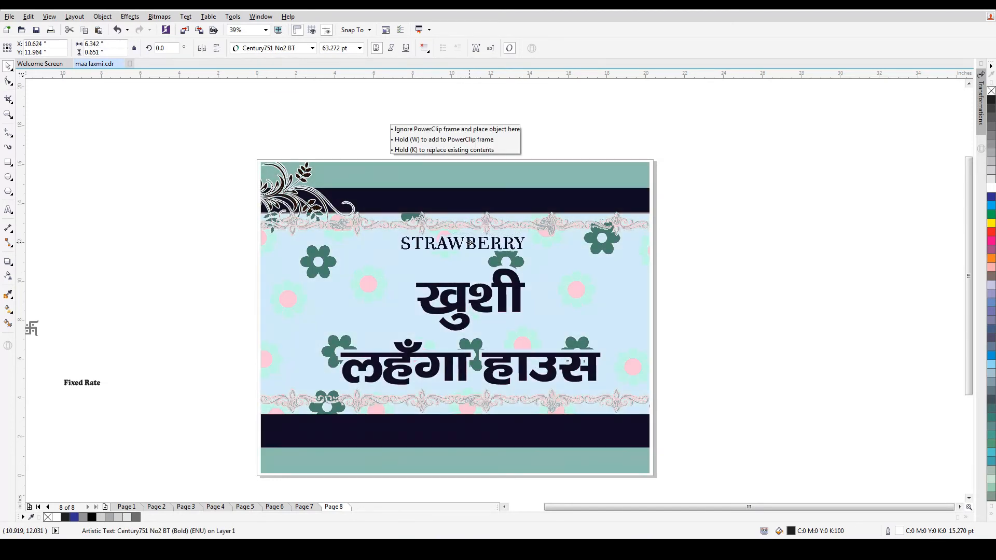
{"action": "left_click", "coordinate": [793, 250]}
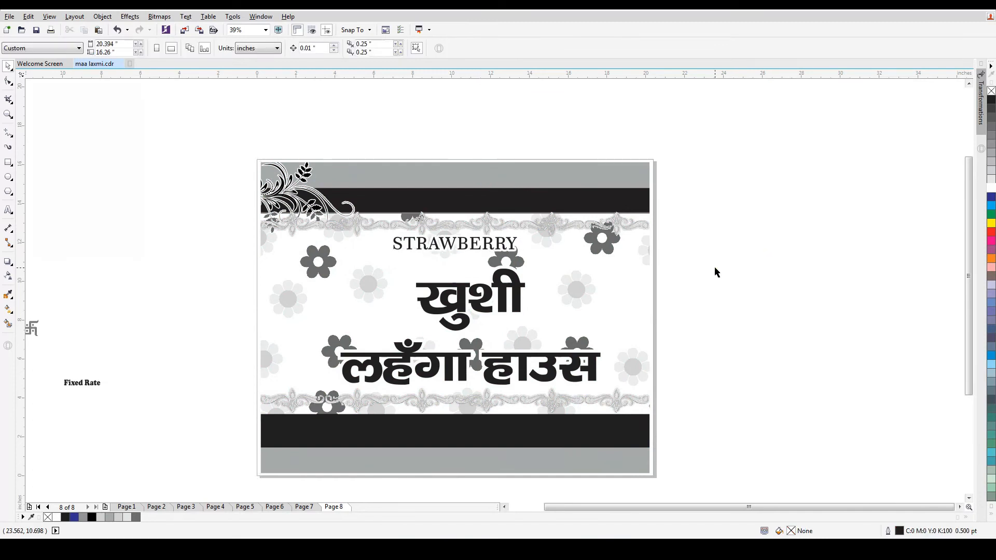
Draw an ellipse about 3.5 by 1.8 inches beside the page and give it a 3 pt outline.
{"action": "left_click", "coordinate": [8, 177]}
{"action": "left_click_drag", "start_coordinate": [78, 208], "coordinate": [146, 243]}
{"action": "key", "text": "space"}
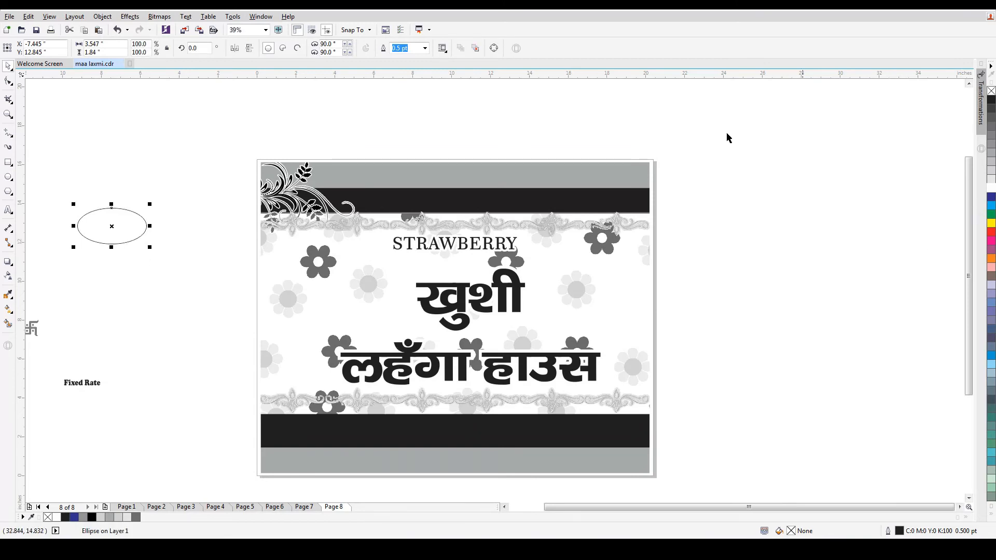
{"action": "left_click", "coordinate": [424, 48]}
{"action": "left_click", "coordinate": [402, 123]}
Move the ellipse closer to the page, add a smaller concentric copy inside it and fill that copy black.
{"action": "left_click_drag", "start_coordinate": [112, 226], "coordinate": [208, 265]}
{"action": "left_click_drag", "start_coordinate": [246, 287], "coordinate": [227, 276]}
{"action": "scroll", "coordinate": [227, 278], "scroll_direction": "up", "scroll_amount": 5}
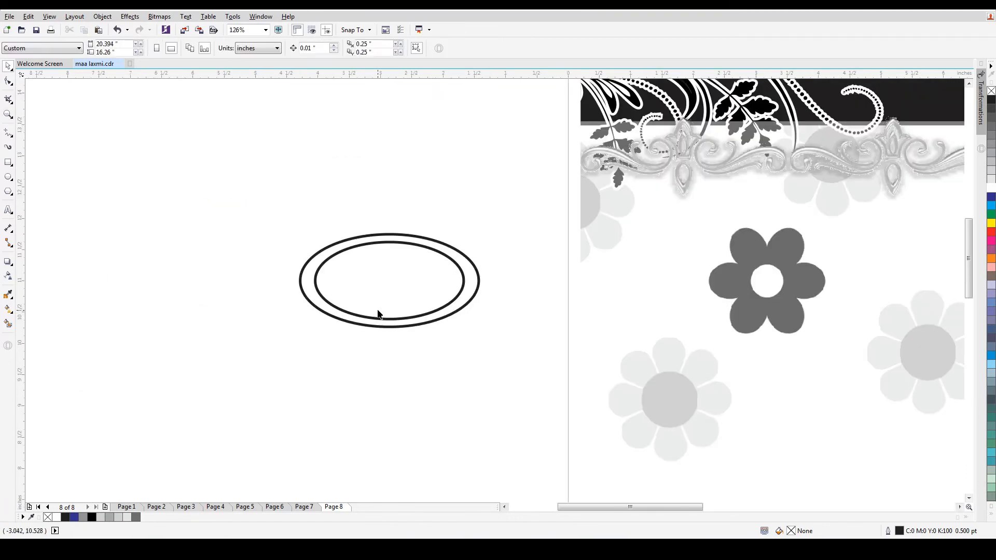
{"action": "left_click", "coordinate": [991, 98]}
{"action": "scroll", "coordinate": [394, 277], "scroll_direction": "up", "scroll_amount": 3}
{"action": "scroll", "coordinate": [438, 309], "scroll_direction": "down", "scroll_amount": 3}
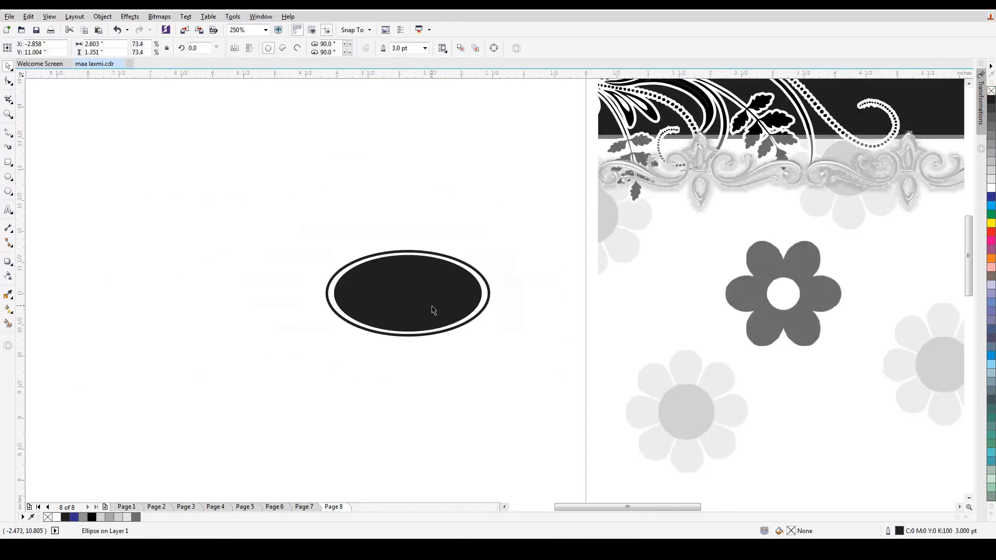
Centre the Fixed Rate text inside the ellipses in white and group the badge parts.
{"action": "key", "text": "ctrl+a"}
{"action": "scroll", "coordinate": [419, 256], "scroll_direction": "down", "scroll_amount": 2}
{"action": "left_click", "coordinate": [231, 471]}
{"action": "key", "text": "p"}
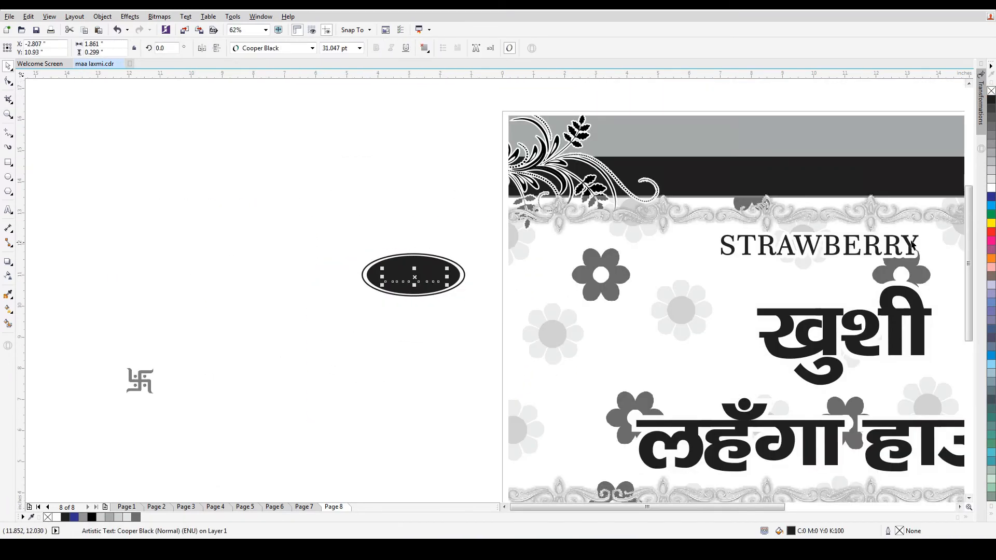
{"action": "key", "text": "ctrl+a"}
{"action": "key", "text": "ctrl+g"}
Resize the ellipses around the Fixed Rate text to a flatter shape about 3.1 by 1.3 inches.
{"action": "scroll", "coordinate": [405, 274], "scroll_direction": "up", "scroll_amount": 5}
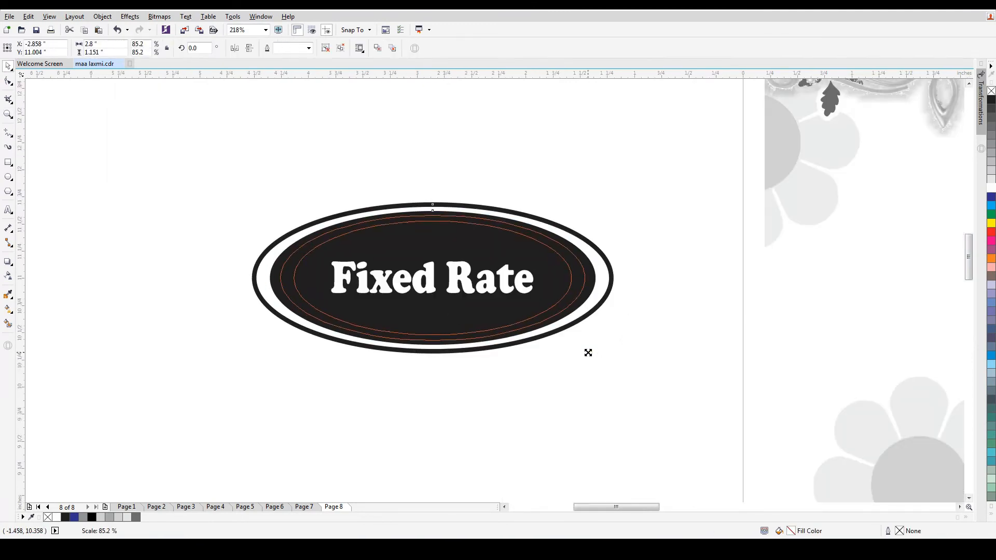
{"action": "scroll", "coordinate": [272, 194], "scroll_direction": "down", "scroll_amount": 3}
{"action": "left_click_drag", "start_coordinate": [445, 267], "coordinate": [460, 275]}
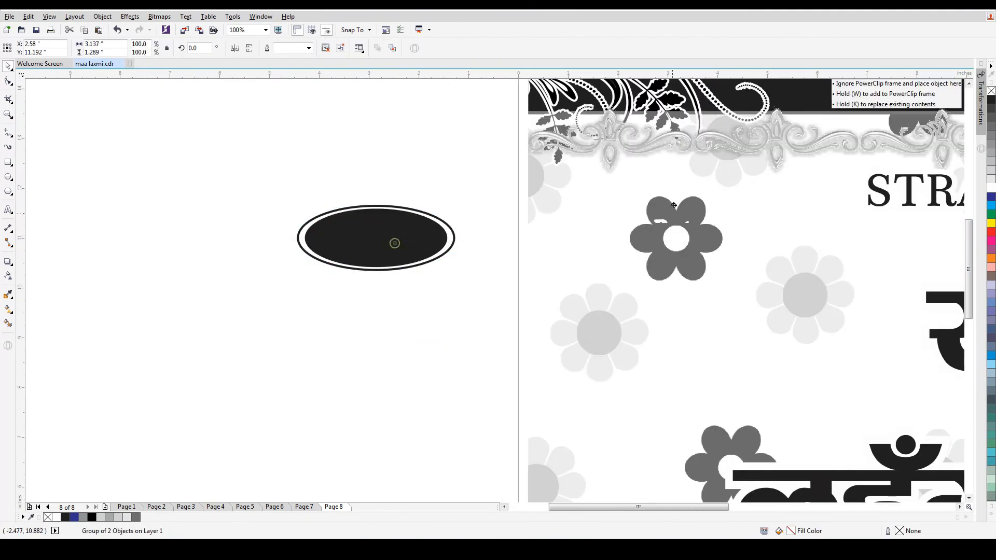
Try to give the Fixed Rate badge a white fill beside STRAWBERRY and ungroup its parts.
{"action": "left_click_drag", "start_coordinate": [394, 241], "coordinate": [503, 205]}
{"action": "scroll", "coordinate": [503, 205], "scroll_direction": "down", "scroll_amount": 3}
{"action": "scroll", "coordinate": [536, 202], "scroll_direction": "up", "scroll_amount": 3}
{"action": "key", "text": "ctrl+z"}
{"action": "key", "text": "ctrl+u"}
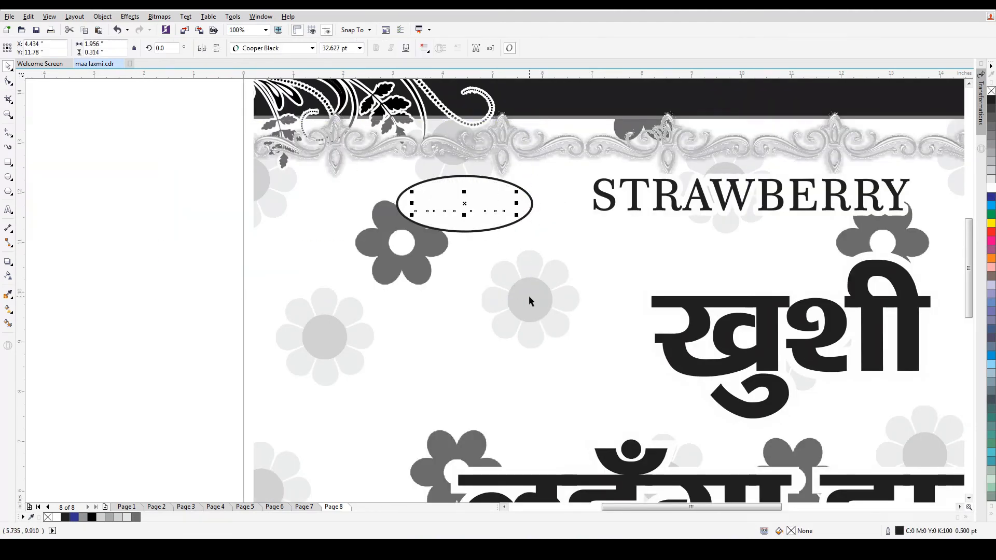
{"action": "left_click", "coordinate": [528, 307]}
{"action": "left_click", "coordinate": [523, 200], "text": "shift"}
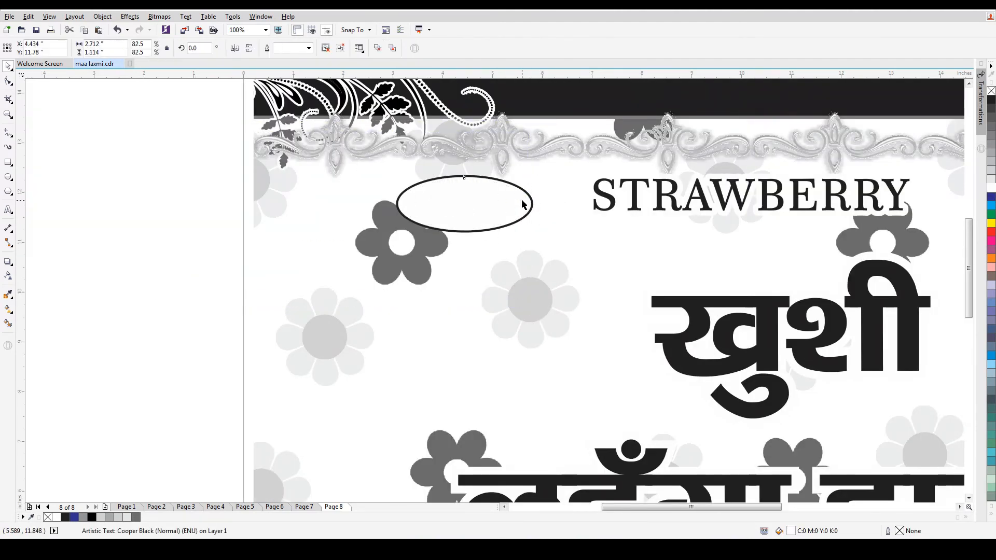
{"action": "left_click", "coordinate": [530, 297]}
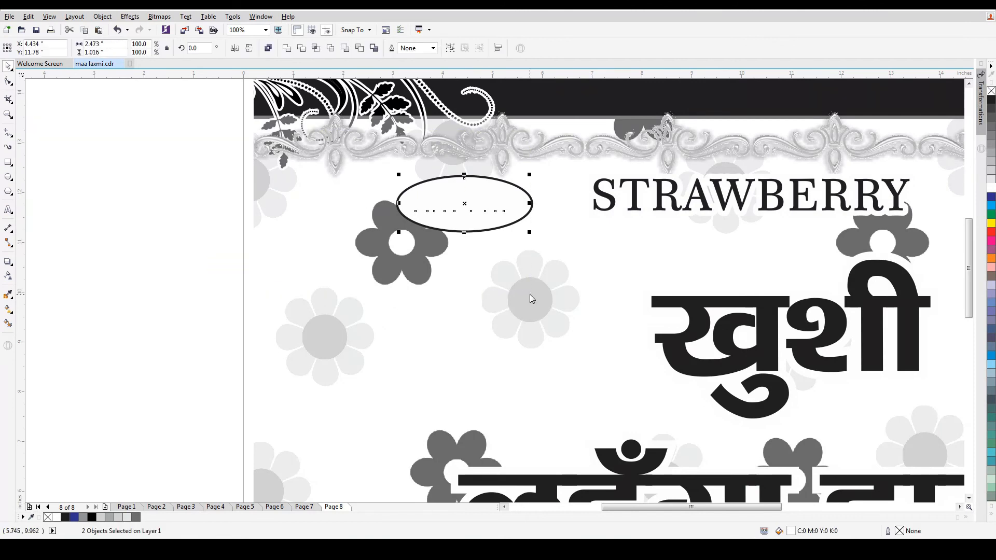
{"action": "key", "text": "ctrl+z"}
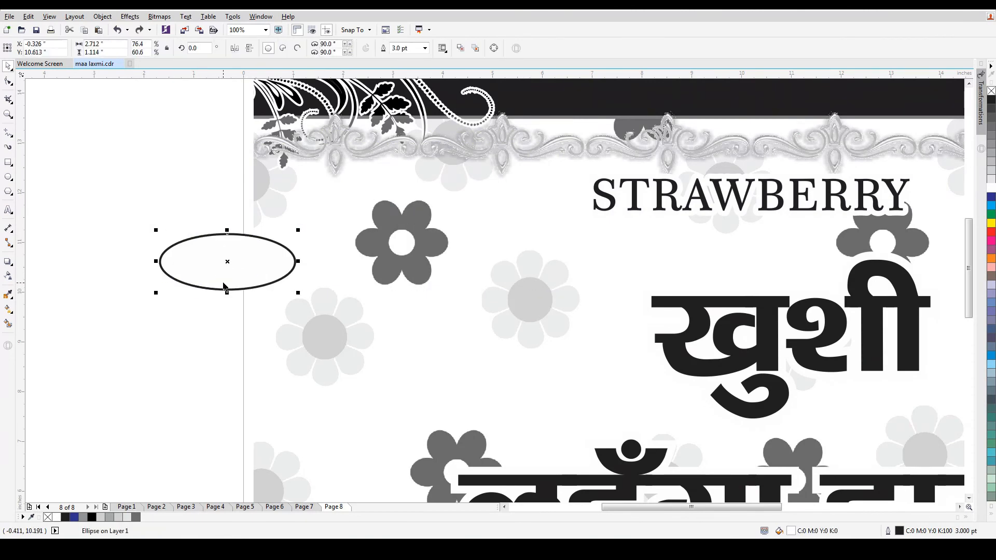
Place the Fixed Rate badge with a white ring to the left of STRAWBERRY and a copy to its right.
{"action": "key", "text": "ctrl+shift+z"}
{"action": "left_click_drag", "start_coordinate": [293, 293], "coordinate": [515, 239]}
{"action": "key", "text": "F3"}
{"action": "key", "text": "ctrl+v"}
{"action": "key", "text": "F4"}
{"action": "key", "text": "Escape"}
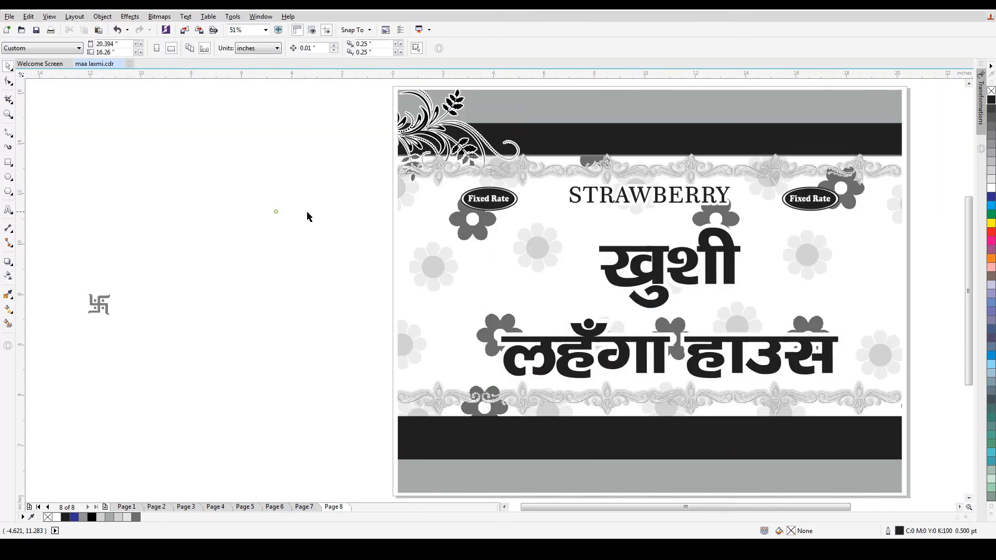
Centre STRAWBERRY horizontally on the layout frame and move the swastika symbol above the left Fixed Rate badge.
{"action": "left_click", "coordinate": [628, 210]}
{"action": "left_click", "coordinate": [394, 218], "text": "shift"}
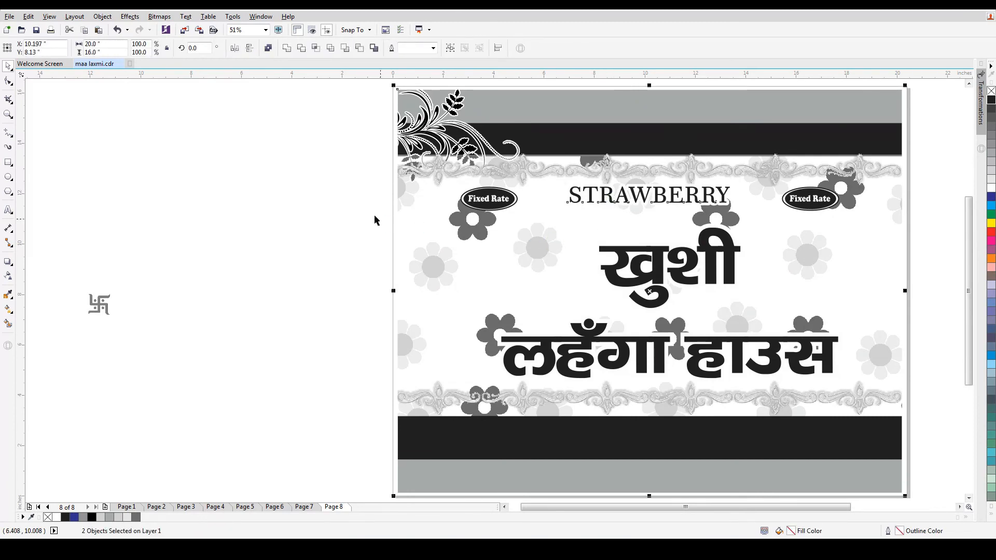
{"action": "left_click", "coordinate": [105, 309]}
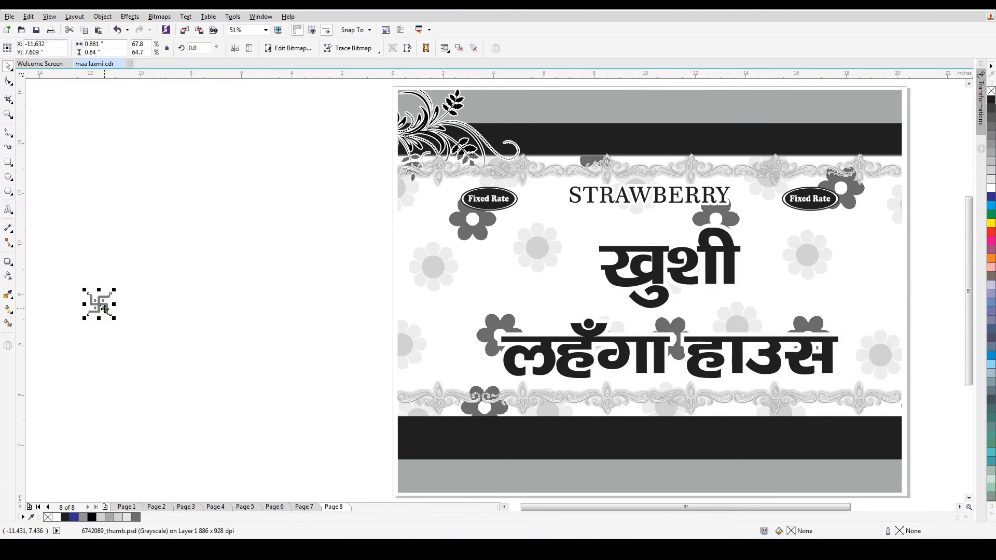
{"action": "left_click_drag", "start_coordinate": [99, 306], "coordinate": [486, 172]}
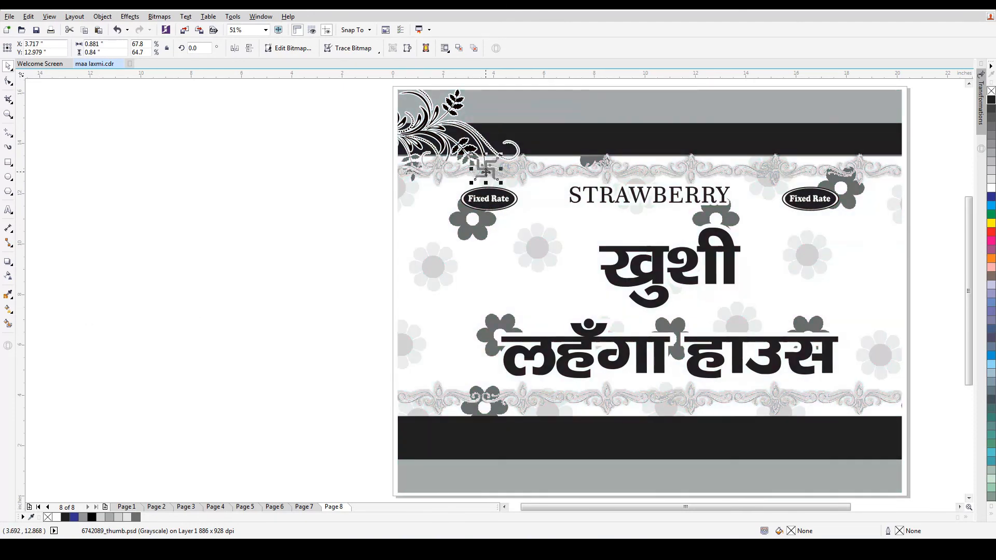
{"action": "left_click", "coordinate": [223, 254]}
{"action": "scroll", "coordinate": [225, 251], "scroll_direction": "right", "scroll_amount": 3}
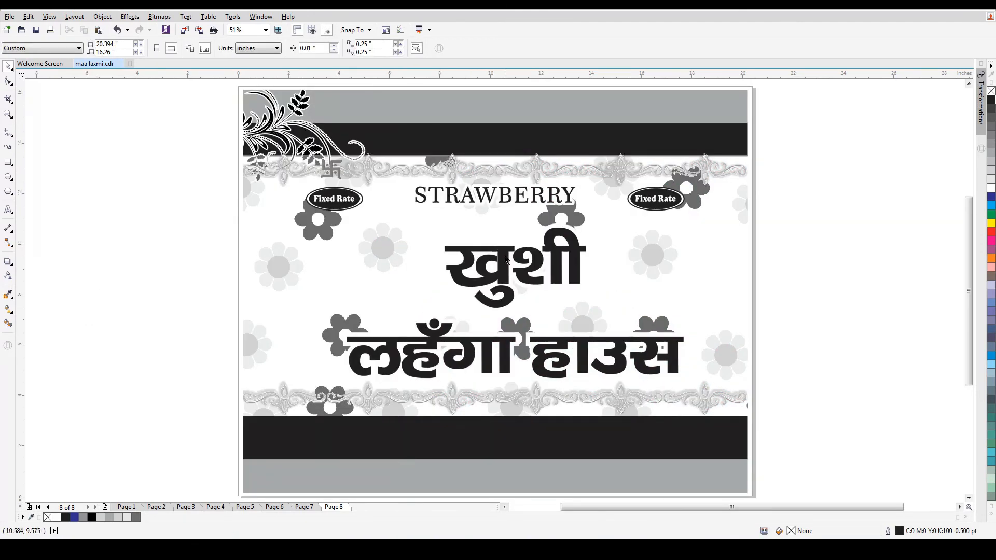
Lower the shop name slightly, and shift STRAWBERRY, both Fixed Rate badges and the swastika down from the upper border.
{"action": "left_click", "coordinate": [506, 259]}
{"action": "left_click_drag", "start_coordinate": [505, 259], "coordinate": [508, 261]}
{"action": "left_click_drag", "start_coordinate": [182, 158], "coordinate": [738, 247]}
{"action": "left_click_drag", "start_coordinate": [643, 195], "coordinate": [644, 209]}
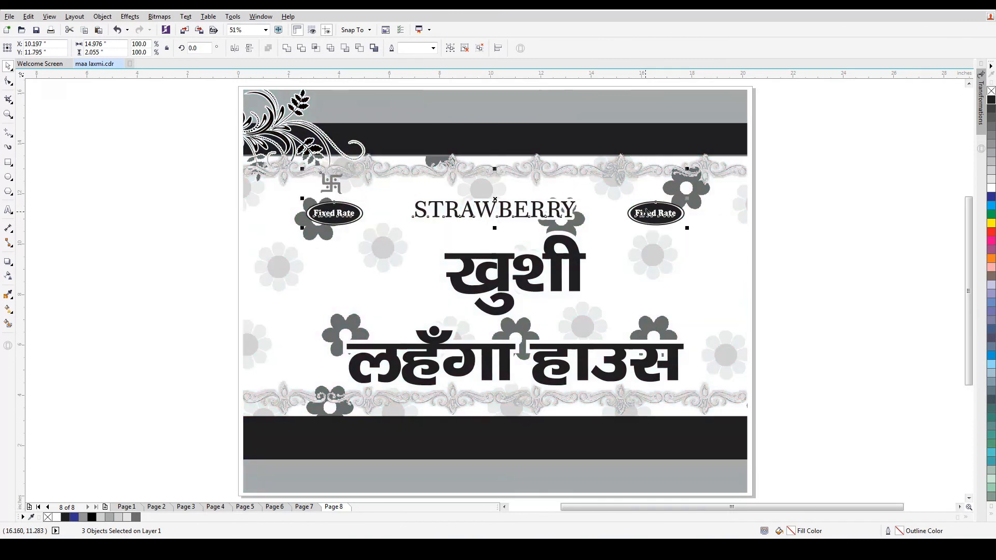
{"action": "left_click", "coordinate": [803, 218]}
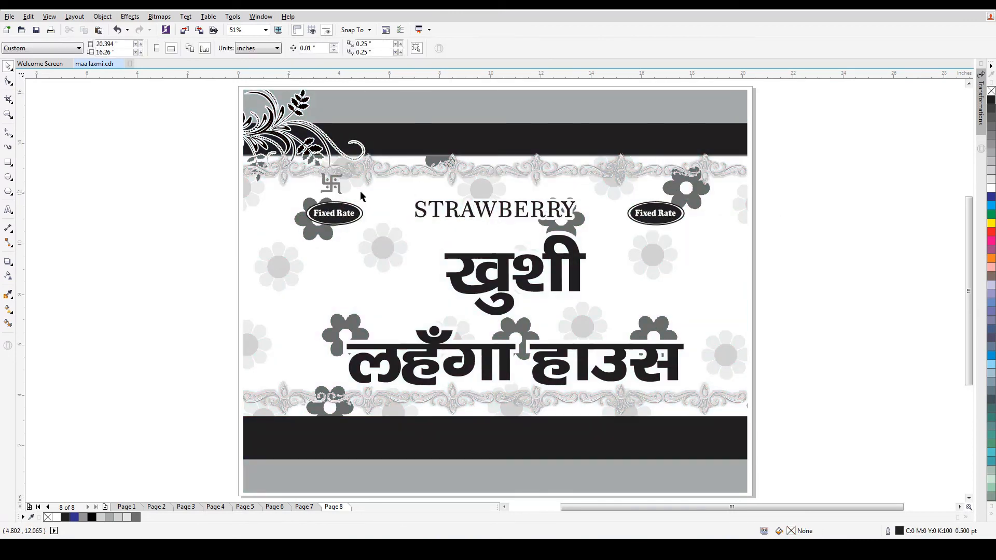
Centre the swastika over the left Fixed Rate badge and place a copy of it above the right badge.
{"action": "left_click", "coordinate": [335, 185]}
{"action": "left_click", "coordinate": [338, 213], "text": "shift"}
{"action": "left_click", "coordinate": [153, 230]}
{"action": "left_click", "coordinate": [331, 212]}
{"action": "left_click", "coordinate": [330, 184]}
{"action": "key", "text": "Escape"}
{"action": "left_click", "coordinate": [330, 185]}
{"action": "left_click_drag", "start_coordinate": [330, 184], "coordinate": [652, 184]}
{"action": "left_click", "coordinate": [824, 225]}
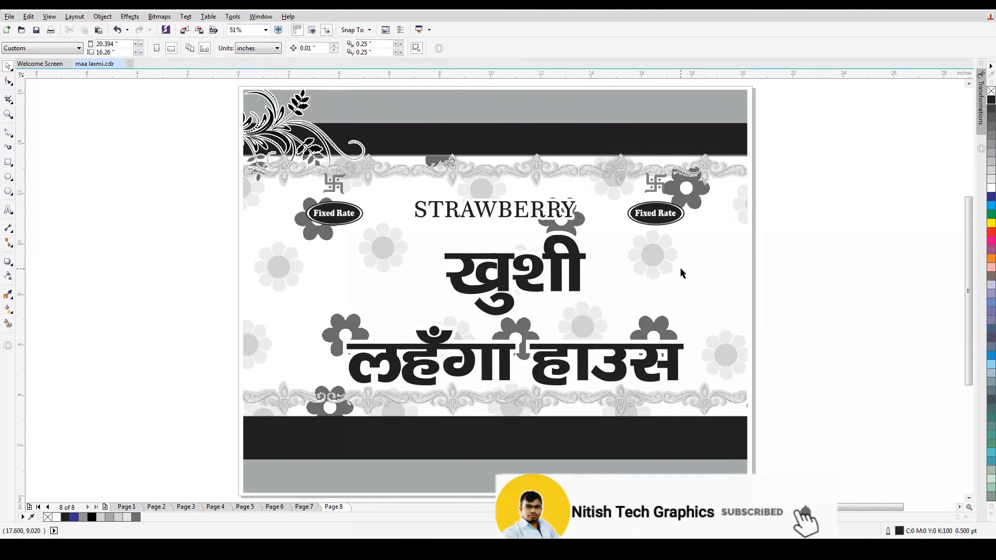
{"action": "scroll", "coordinate": [680, 271], "scroll_direction": "down", "scroll_amount": 1}
{"action": "left_click", "coordinate": [839, 341]}
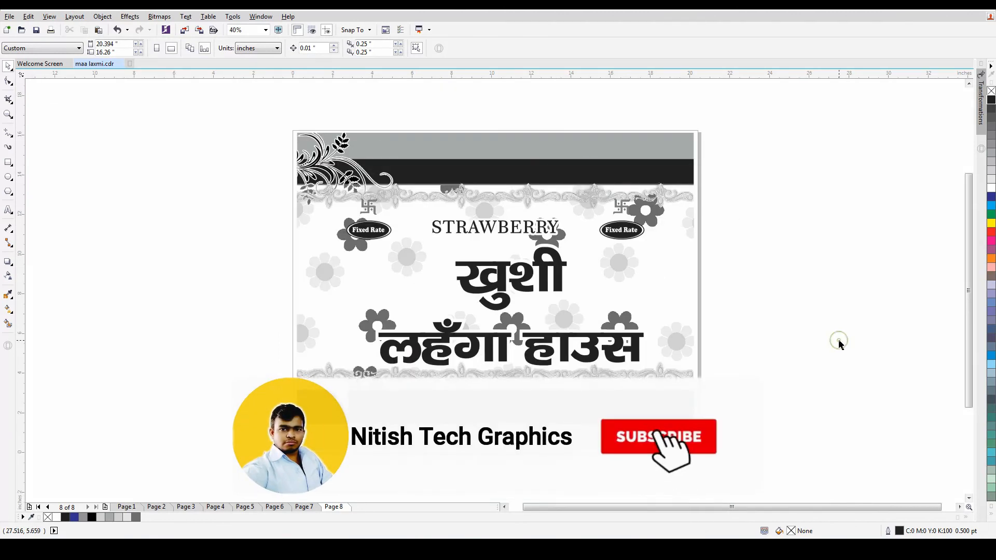
{"action": "scroll", "coordinate": [839, 342], "scroll_direction": "up", "scroll_amount": 1}
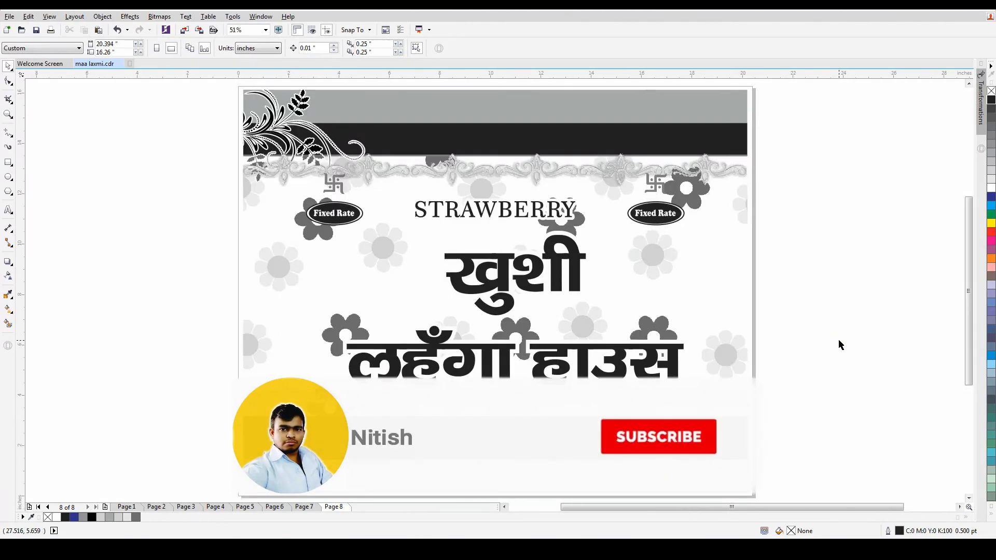